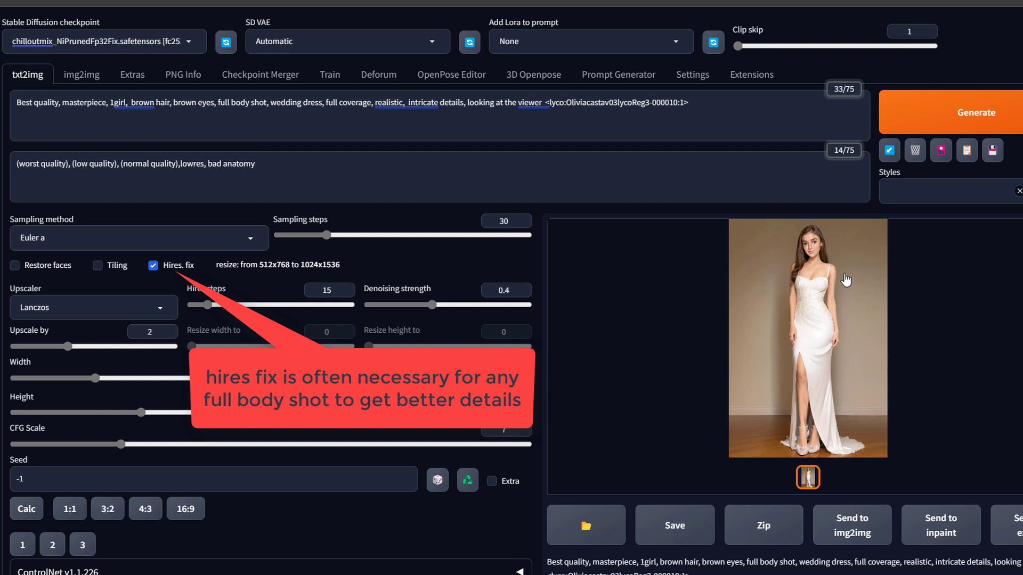
left_click(824, 280)
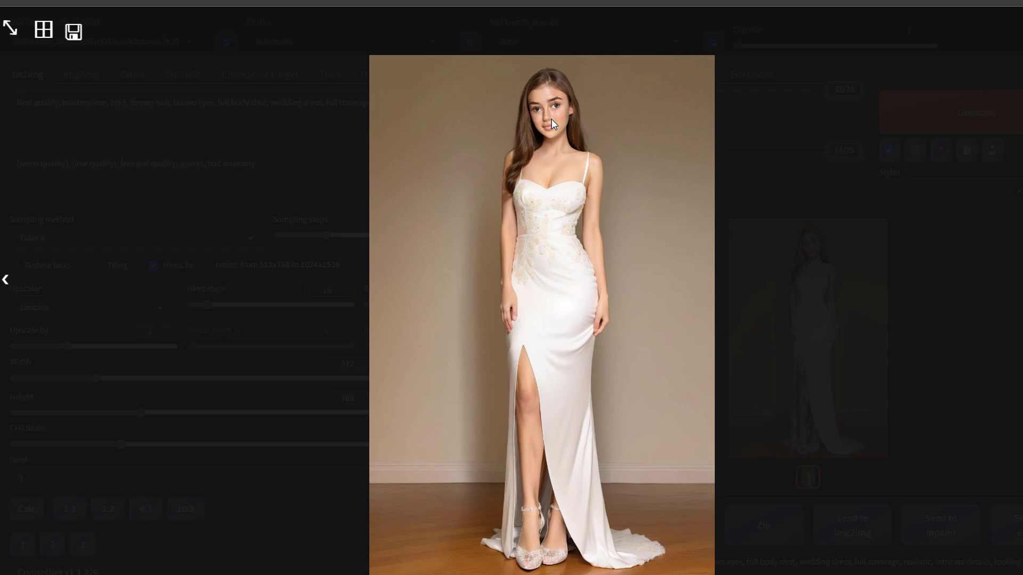
left_click(52, 285)
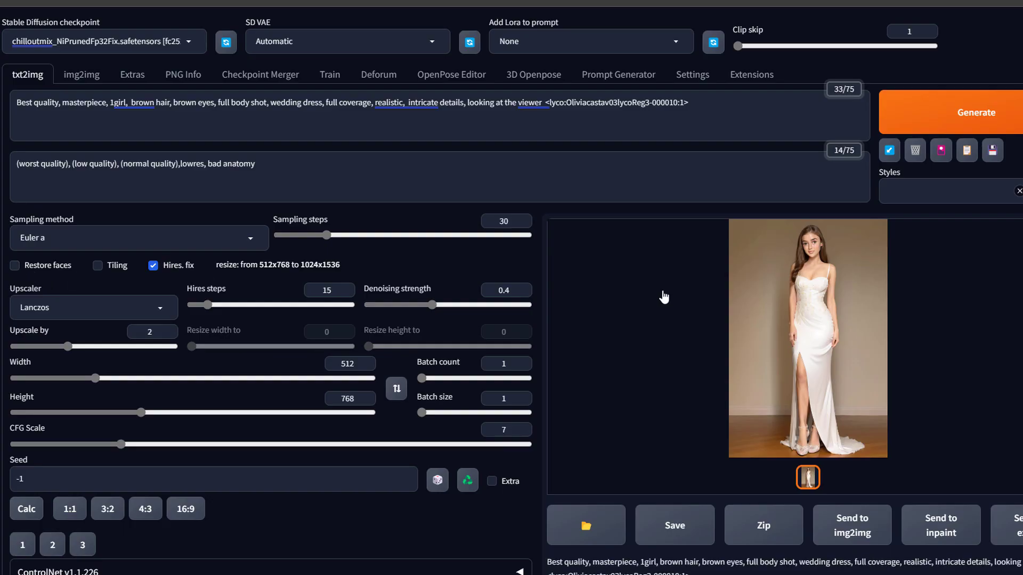
left_click(811, 294)
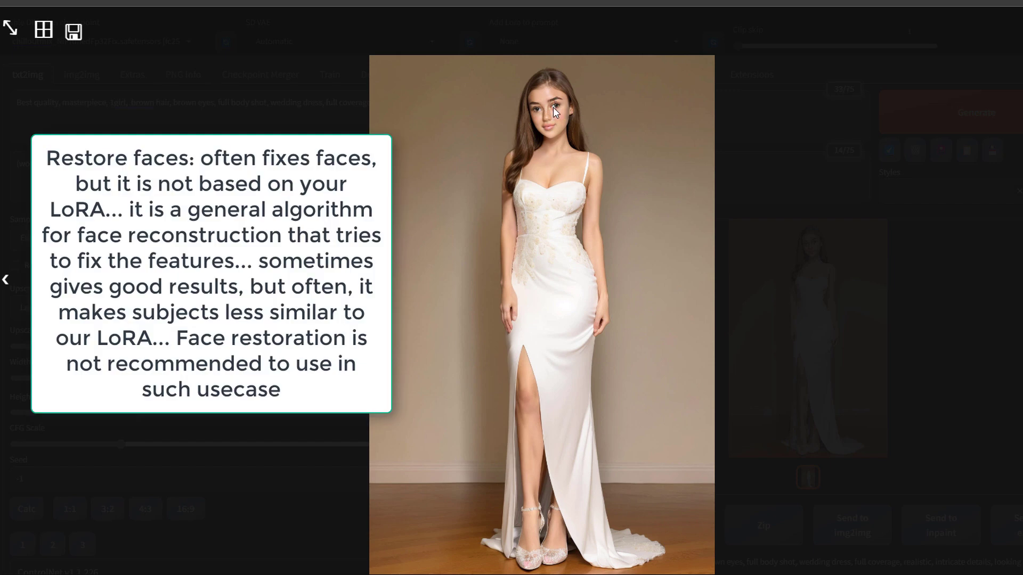
left_click(553, 107)
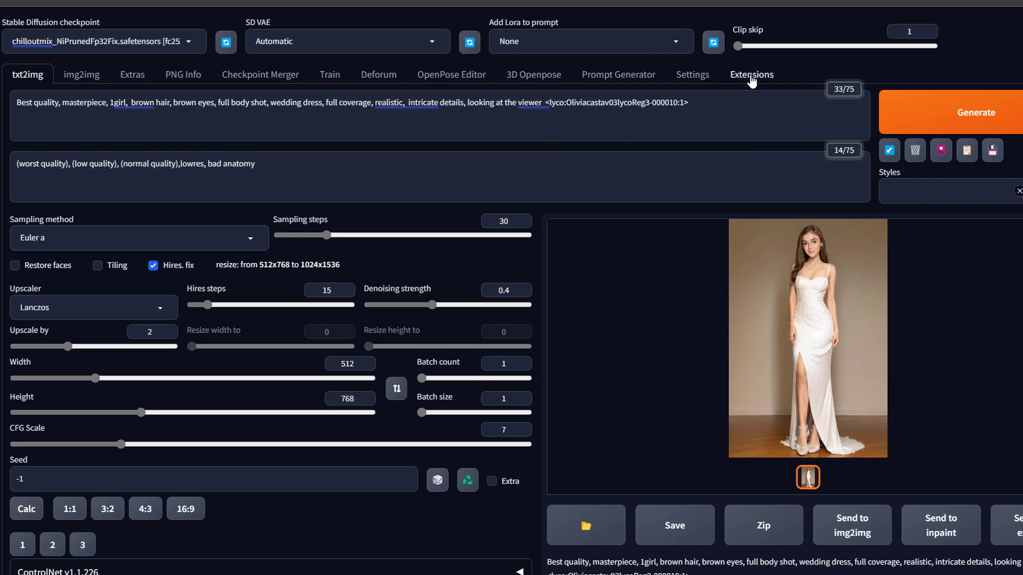
Step: Search the available extensions for 'detailer' and install !After Detailer, then check the Installed list
left_click(751, 80)
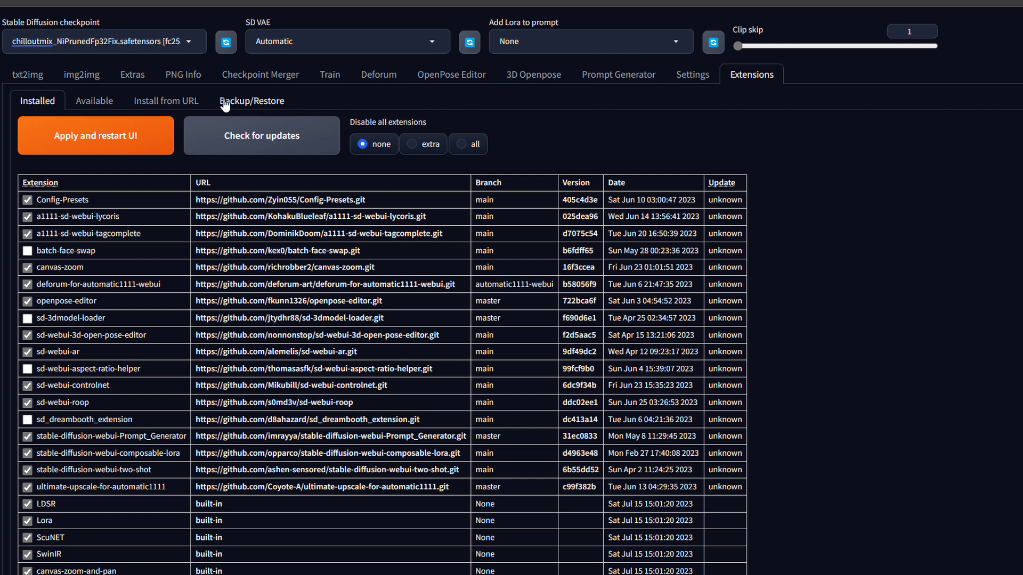
left_click(93, 102)
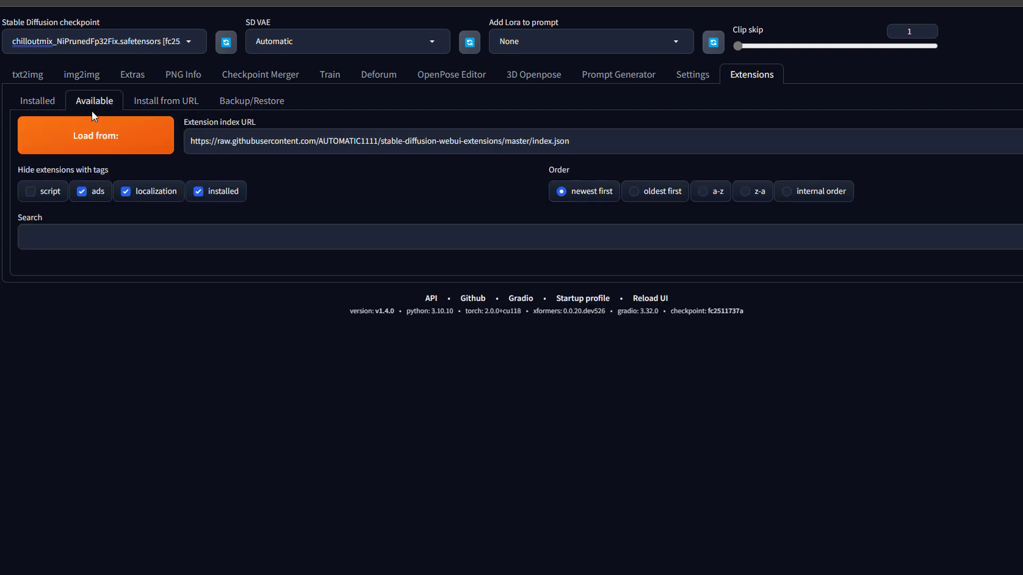
left_click(100, 137)
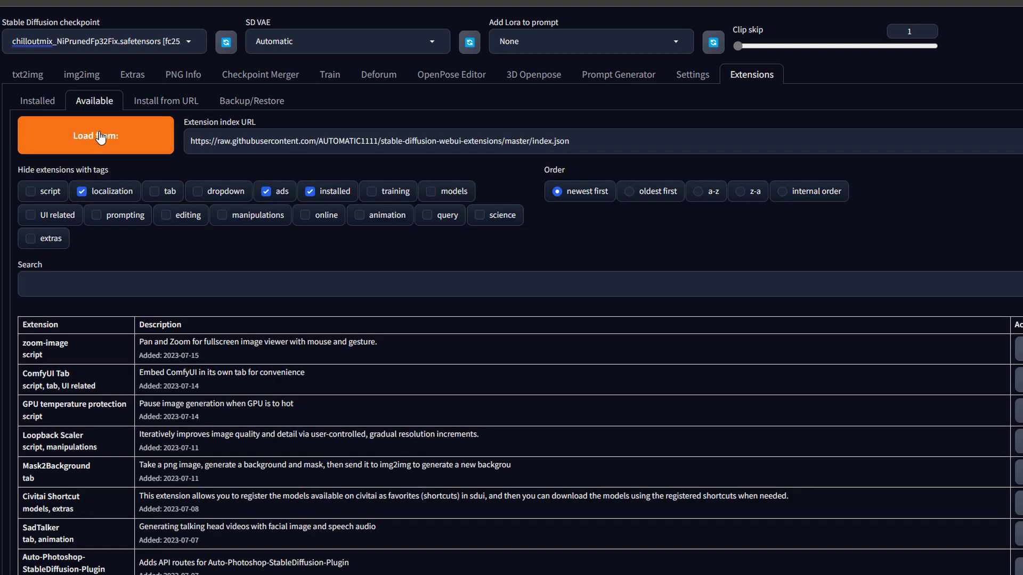
left_click(114, 283)
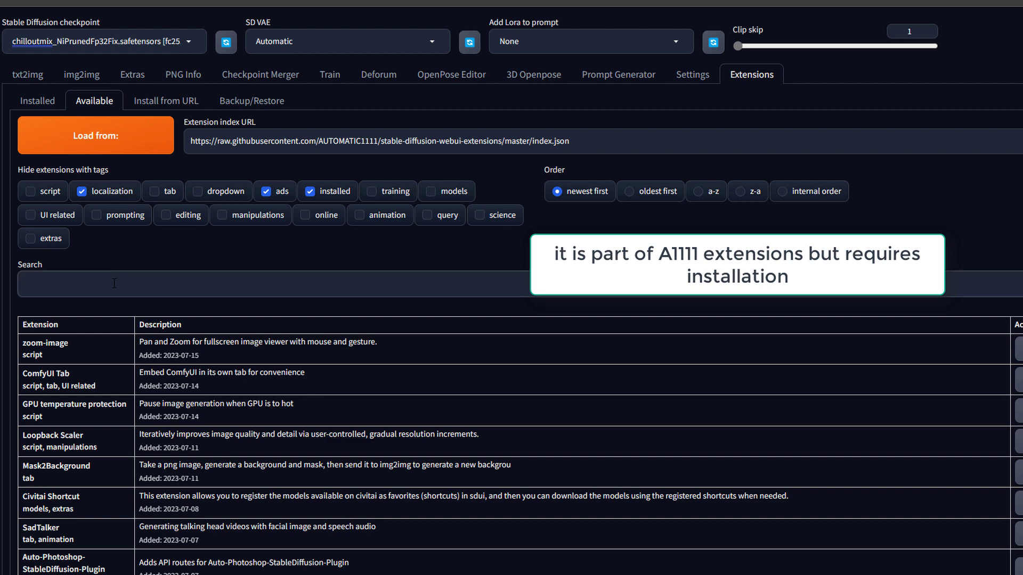
type("detailer")
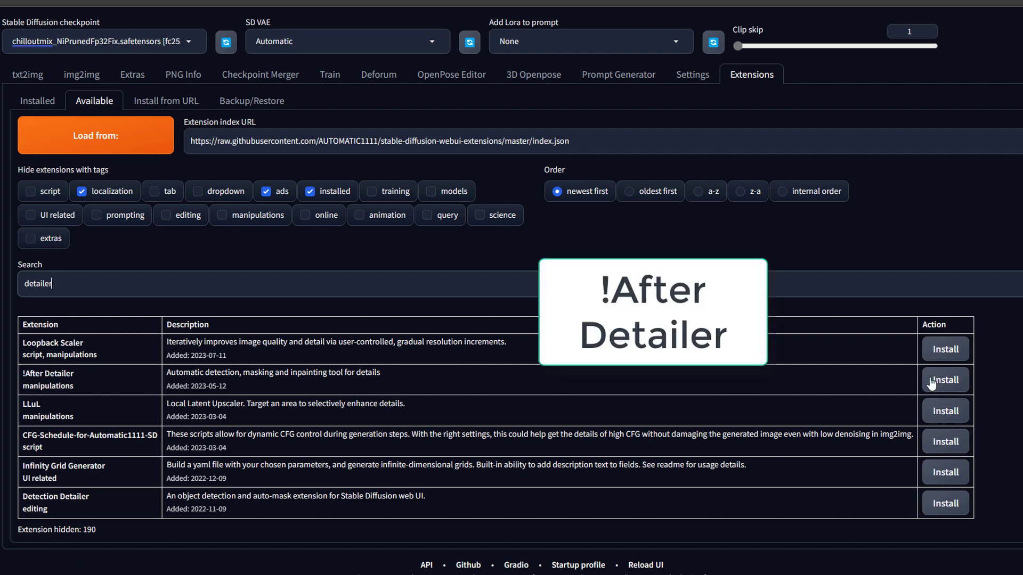
left_click(946, 381)
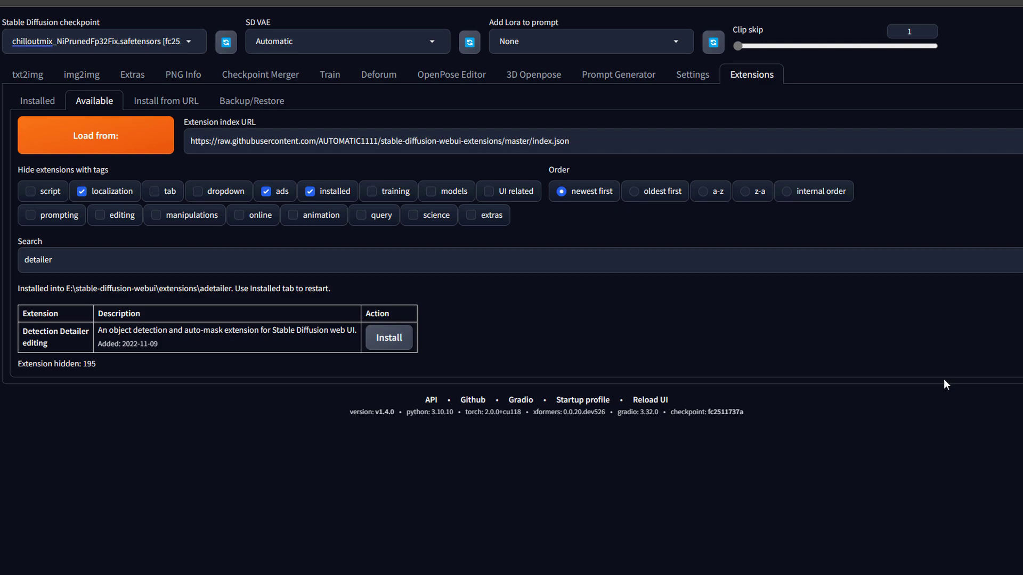
left_click(38, 103)
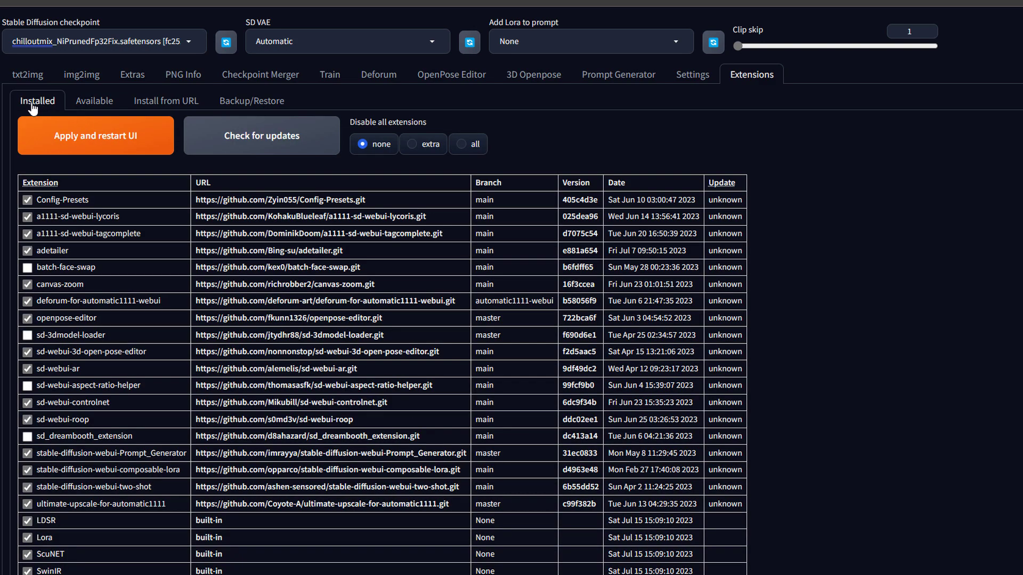
Step: Apply and restart the UI, then expand the new ADetailer section
left_click(128, 138)
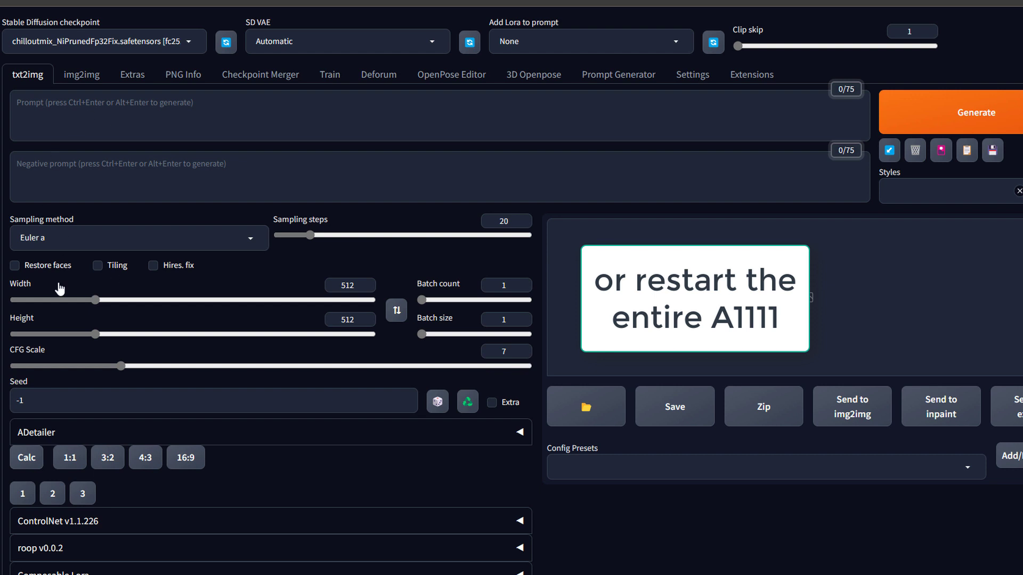
left_click(41, 440)
scroll(43, 440, "down", 2)
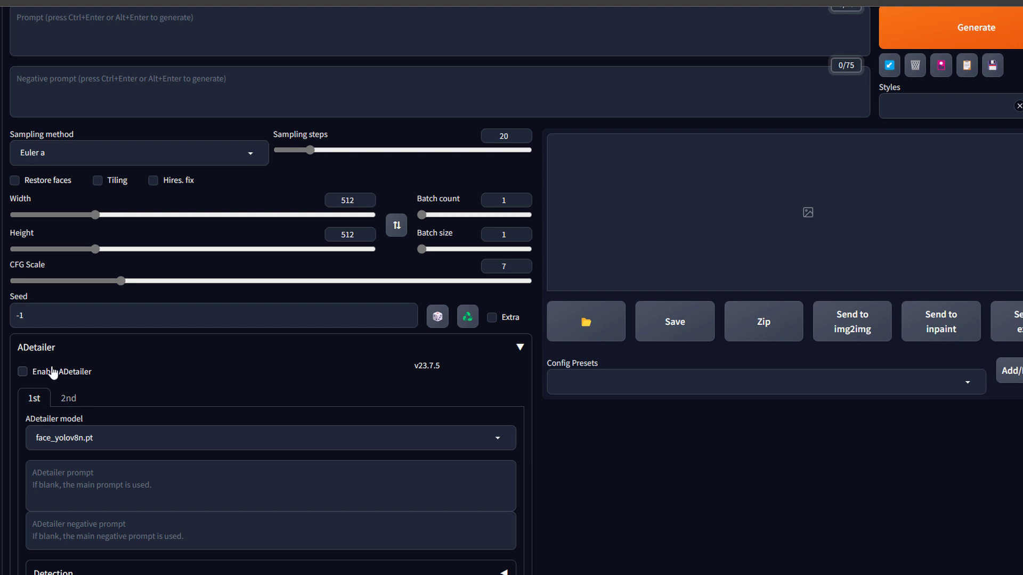
scroll(126, 382, "up", 2)
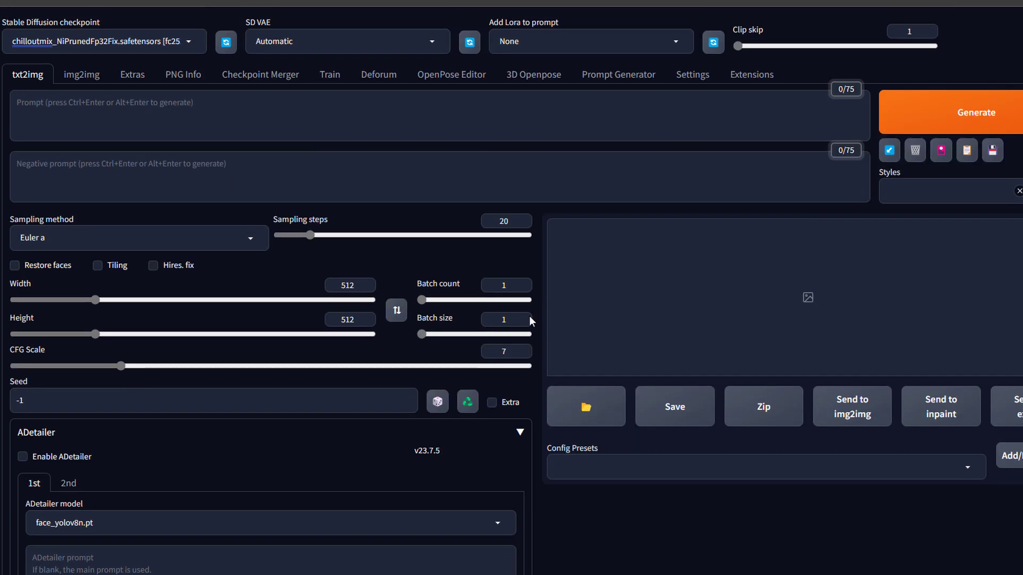
Step: Restore the last prompt and settings, generate an image, and view it at full size
left_click(889, 151)
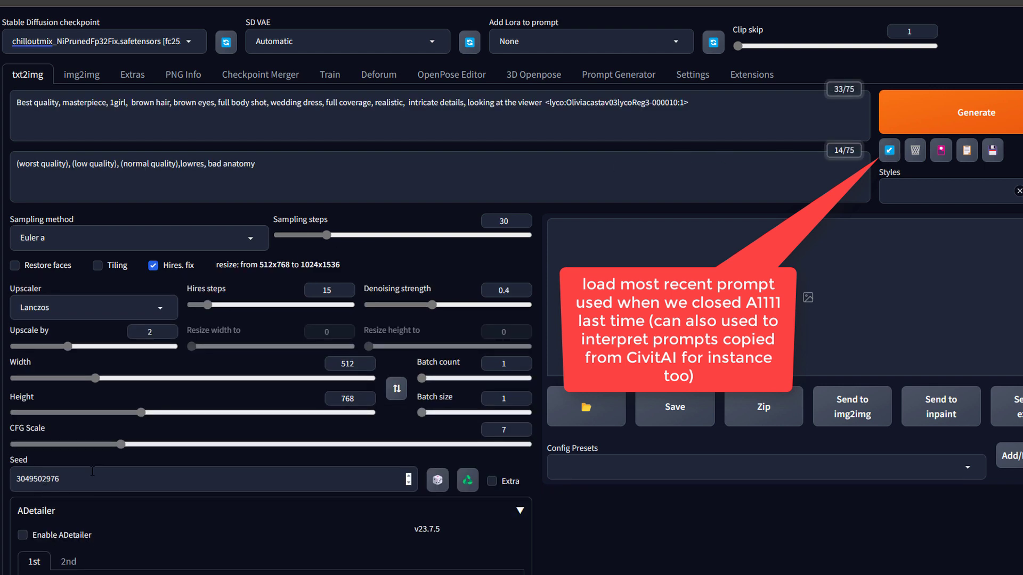
left_click(939, 121)
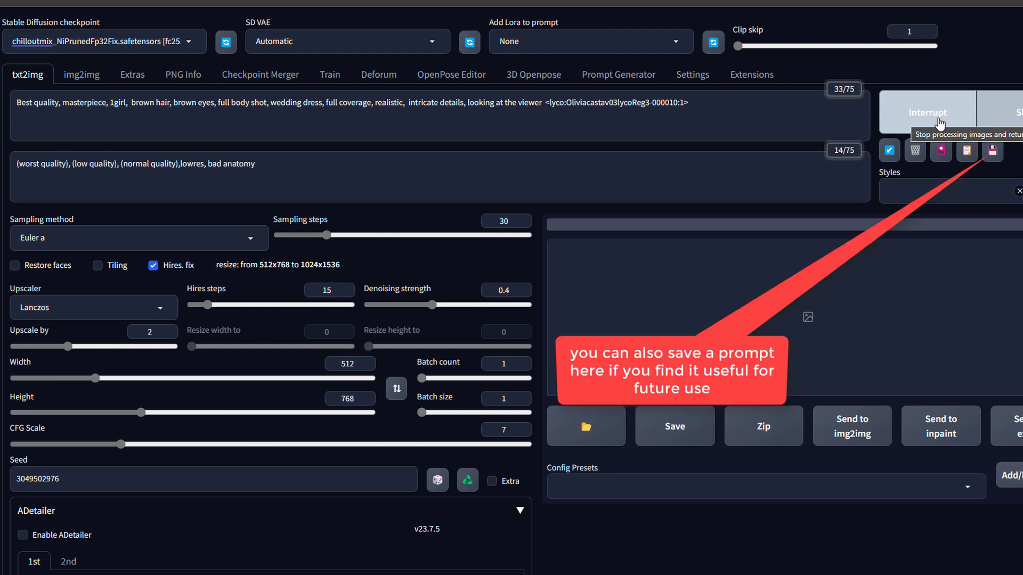
left_click(629, 278)
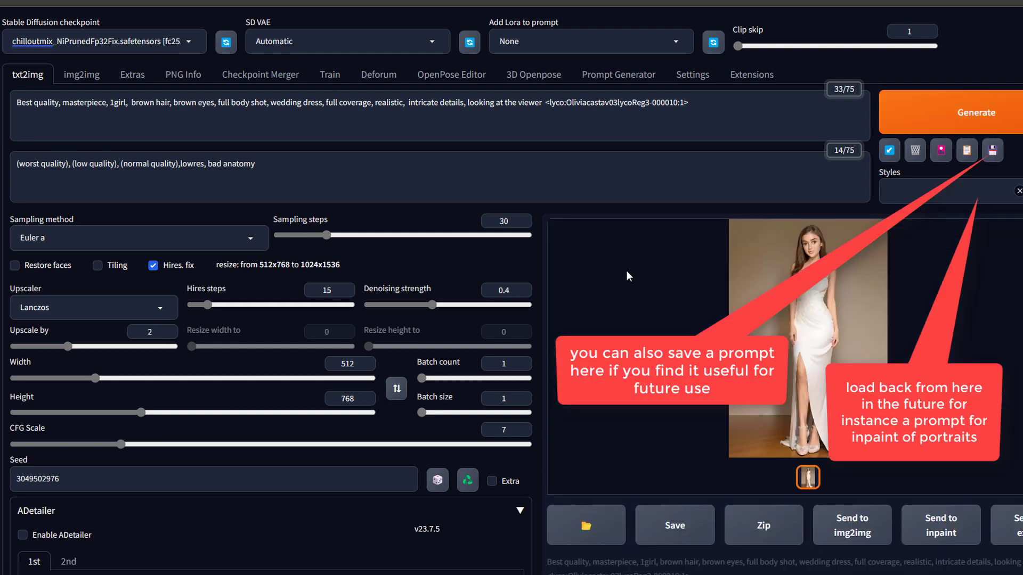
left_click(827, 278)
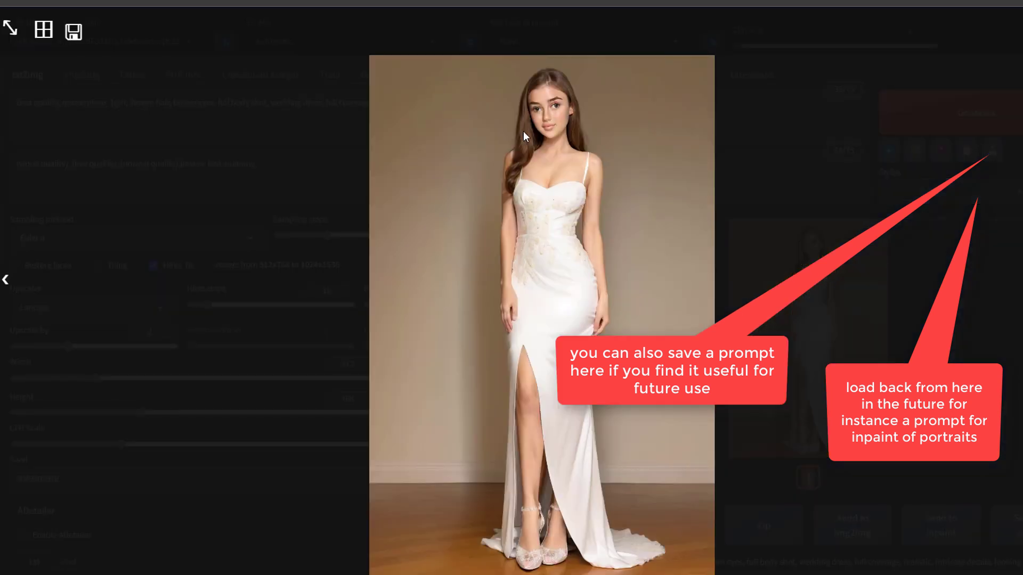
Step: Enable ADetailer with face_yolov8n.pt on the 1st unit, leaving the 2nd unit's model at None
left_click(550, 123)
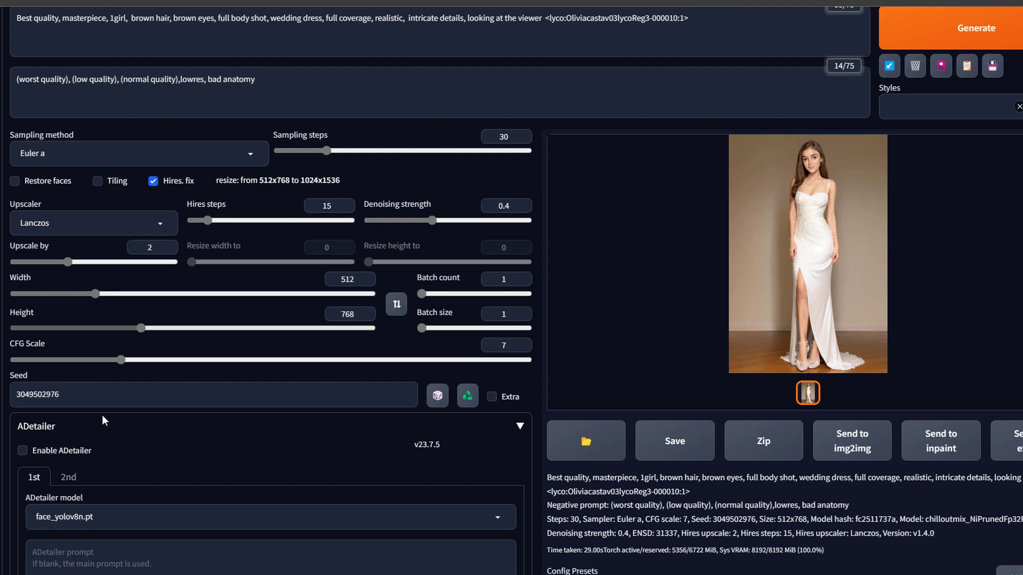
left_click(22, 450)
scroll(126, 467, "down", 3)
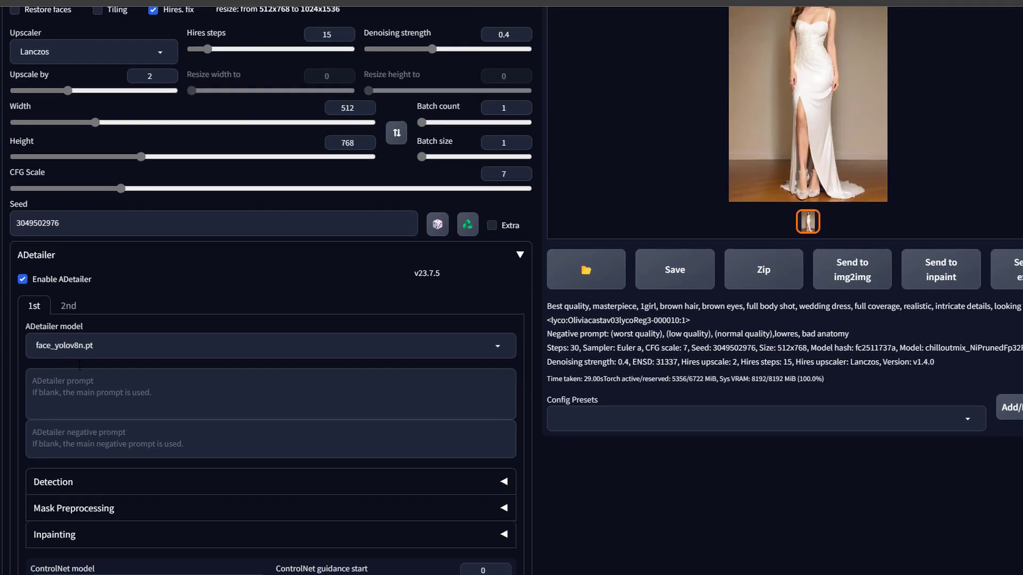
left_click(500, 350)
left_click(143, 395)
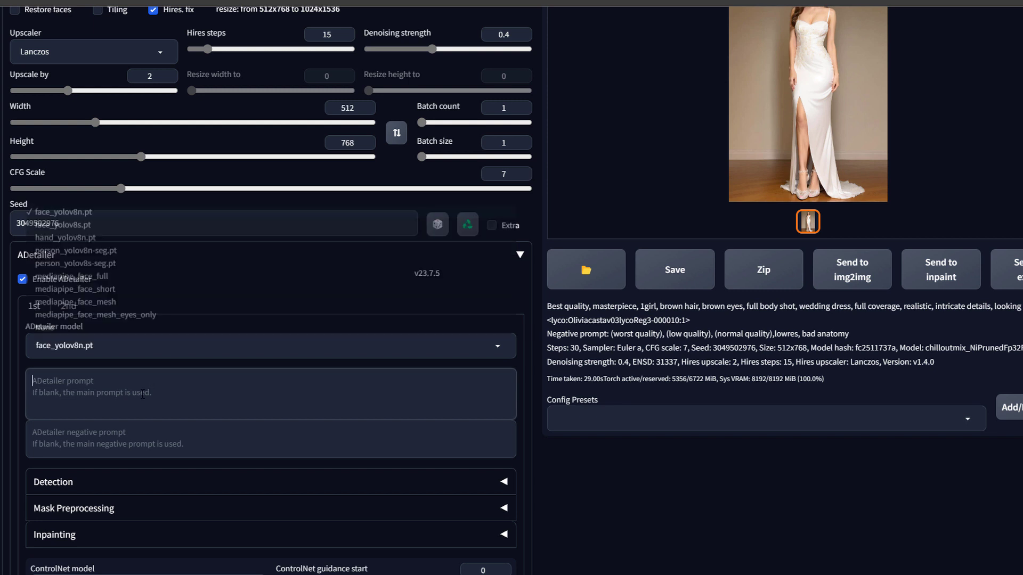
left_click(69, 308)
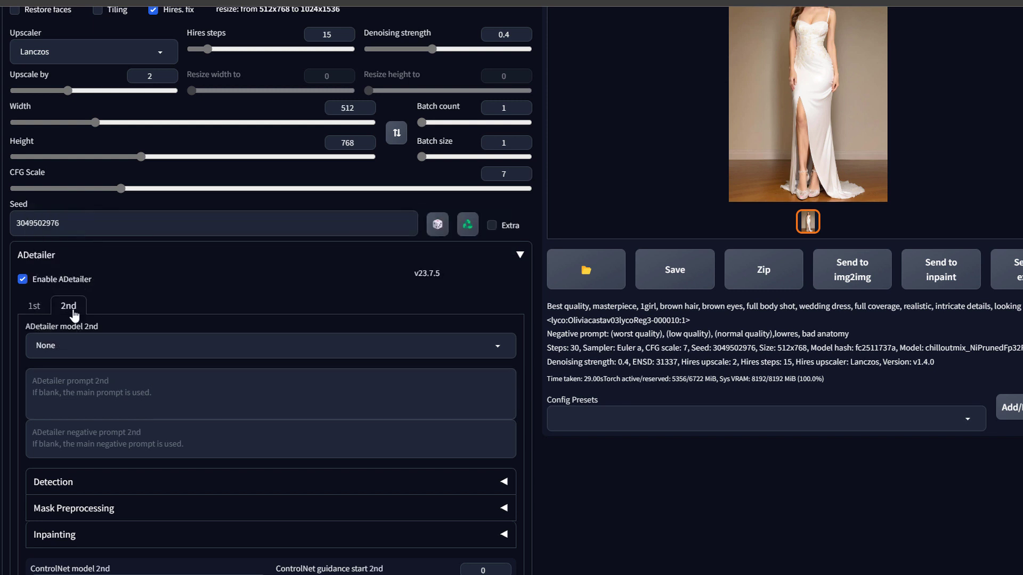
left_click(35, 312)
left_click(93, 389)
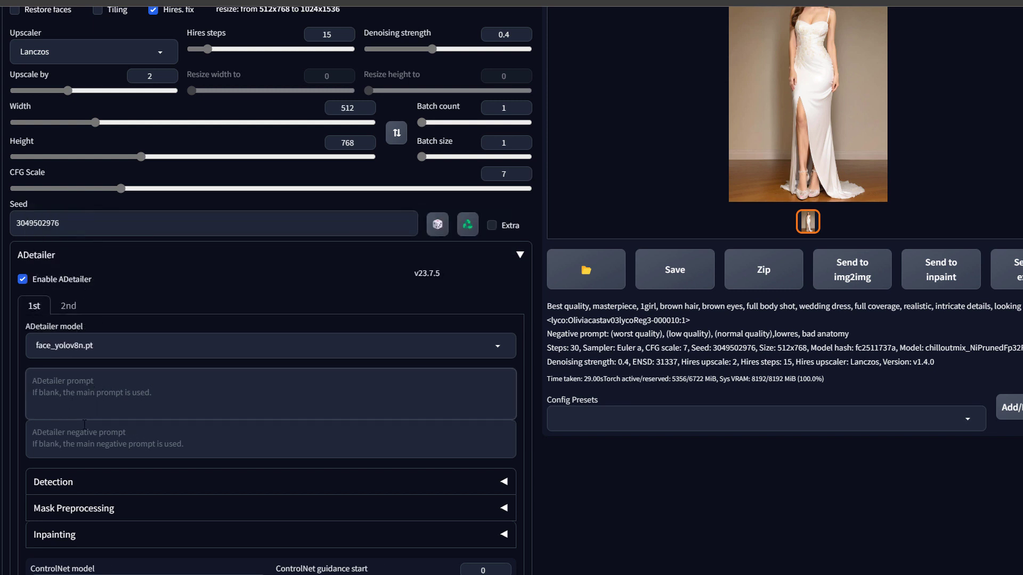
scroll(341, 261, "up", 5)
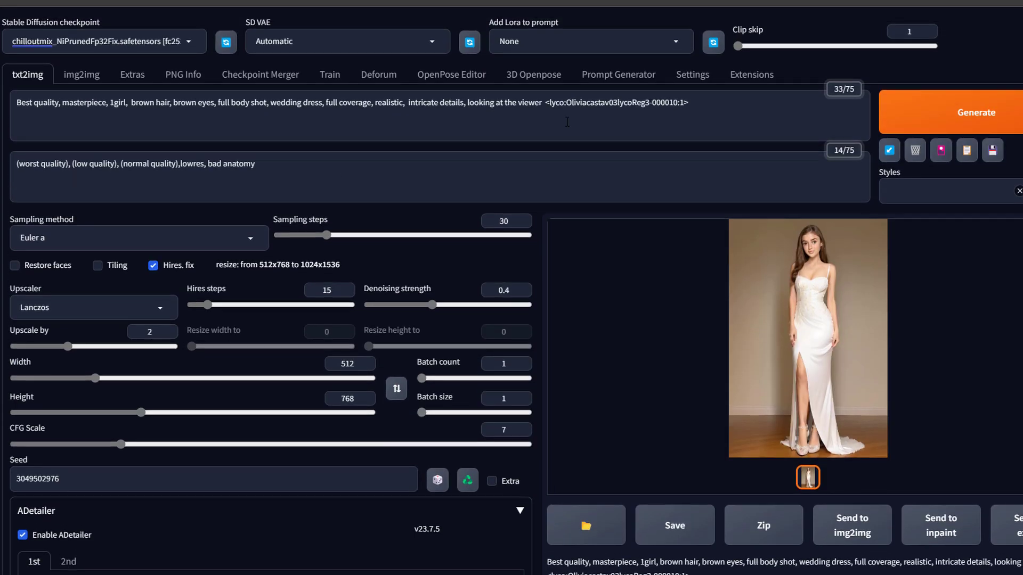
Step: Copy the main positive prompt and paste it into the ADetailer prompt
left_click(710, 96)
key("ctrl+a")
key("ctrl+c")
scroll(263, 244, "down", 6)
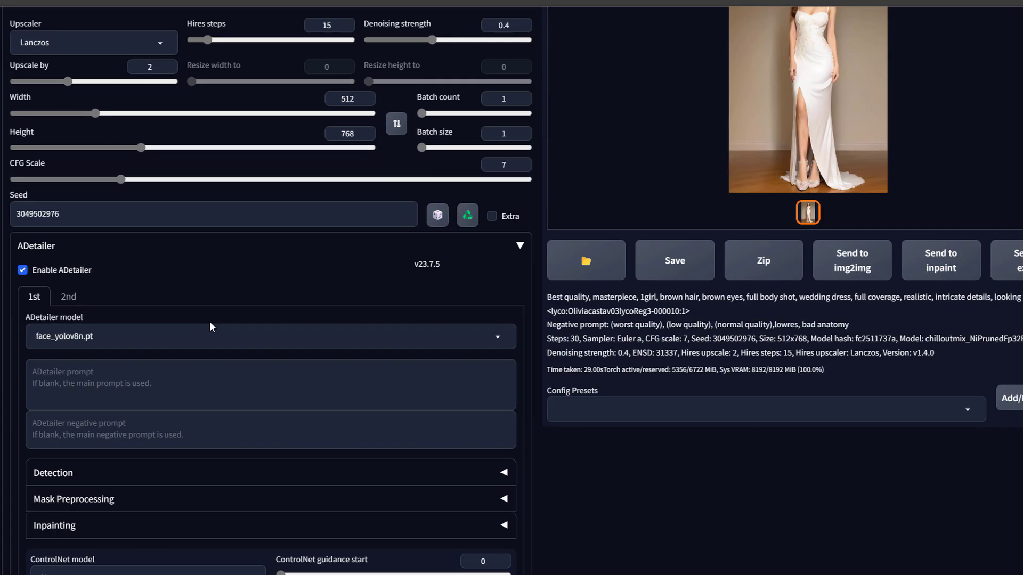
left_click(209, 298)
key("ctrl+v")
scroll(281, 248, "up", 6)
Step: Copy the main negative prompt into the ADetailer negative prompt
left_click(267, 168)
key("ctrl+a")
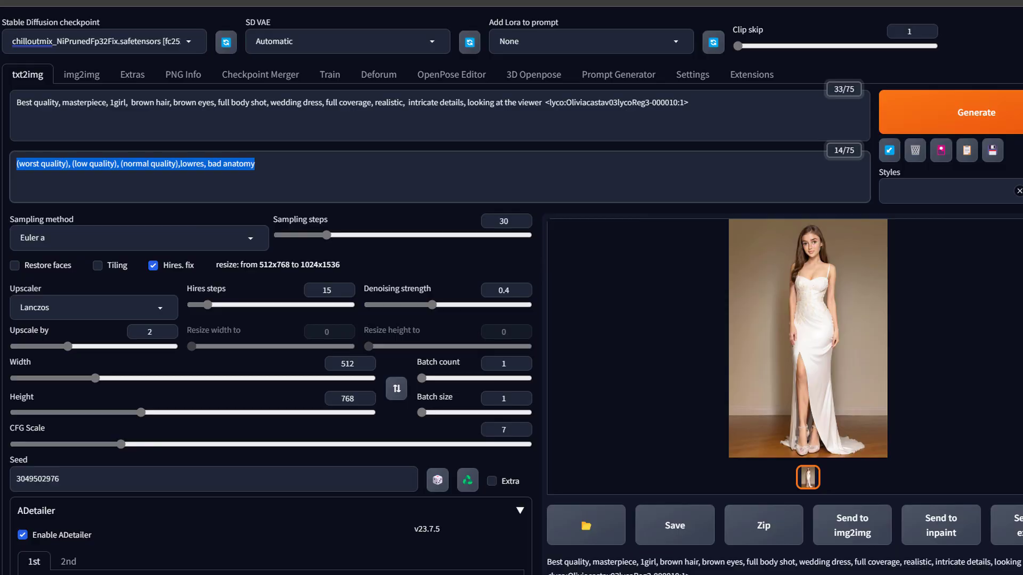
key("ctrl+c")
scroll(295, 318, "down", 6)
left_click(272, 354)
key("ctrl+v")
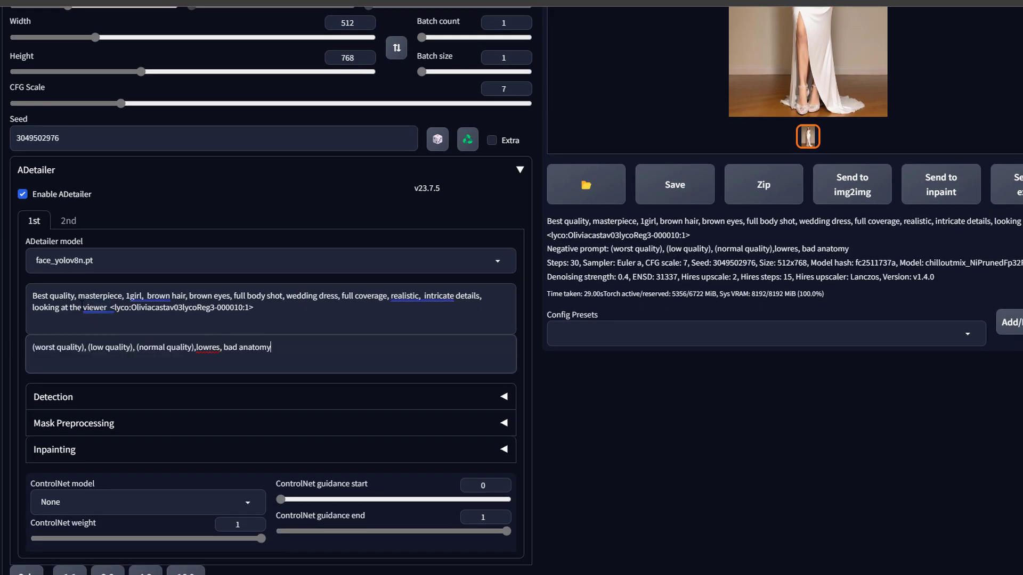
Step: In the ADetailer prompt, replace 'full body shot' with 'portrait' and delete 'wedding dress, full coverage'
left_click(232, 297)
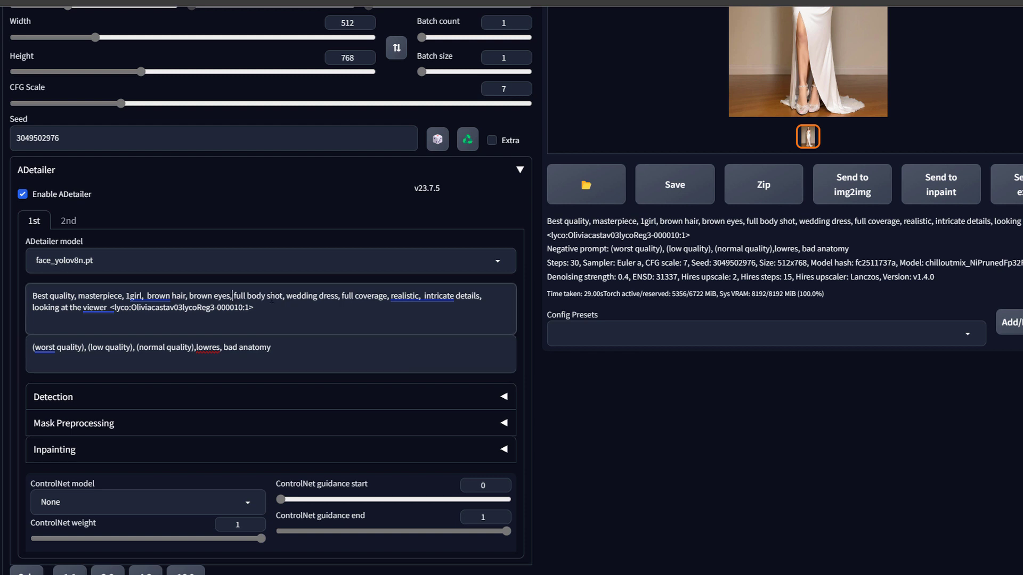
left_click(283, 299, "shift")
type("portrait")
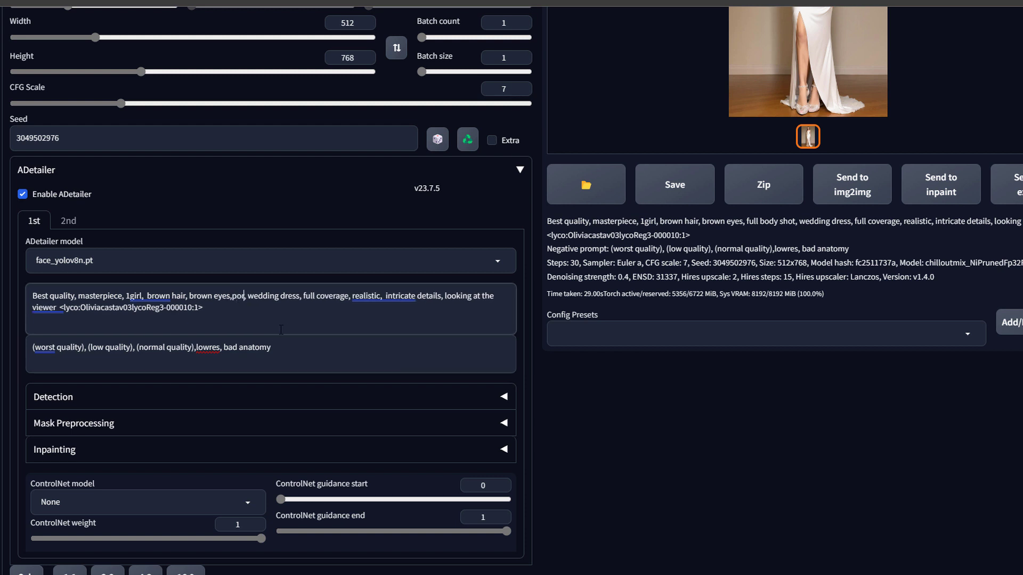
key("shift+Right")
key("shift+Right")
key("shift+Right")
key("shift+Right")
key("shift+Right")
key("shift+Right")
key("shift+Right")
key("shift+Right")
key("shift+Right")
key("shift+Right")
key("shift+Right")
key("shift+Right")
key("shift+Right")
key("shift+Right")
key("shift+Right")
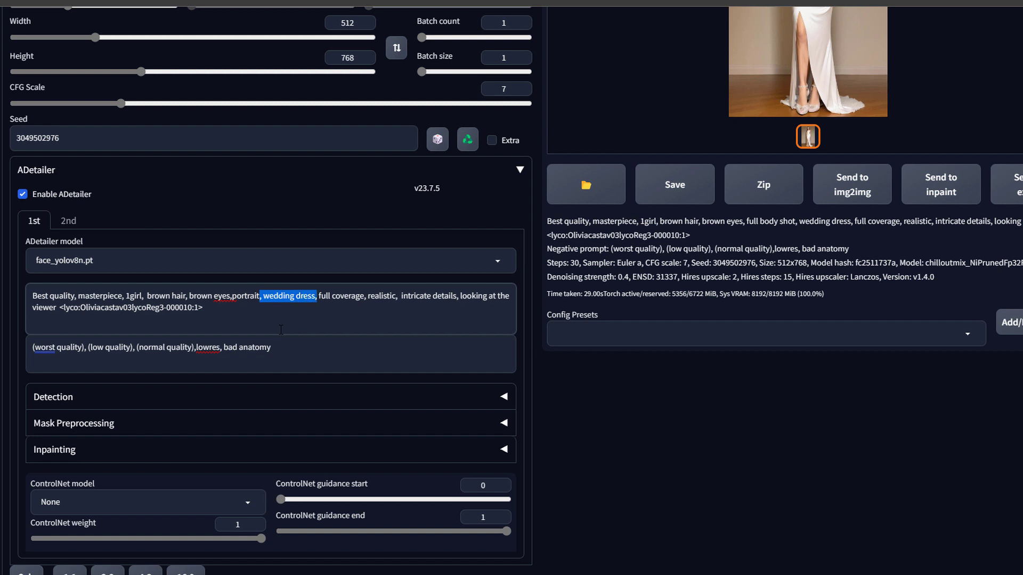
key("shift+Right")
key("shift+Right")
key("shift+Right")
key("shift+Right")
key("shift+Right")
key("shift+Right")
key("shift+Right")
key("shift+Right")
key("shift+Right")
key("shift+Right")
key("shift+Right")
key("shift+Right")
key("shift+Right")
key("shift+Right")
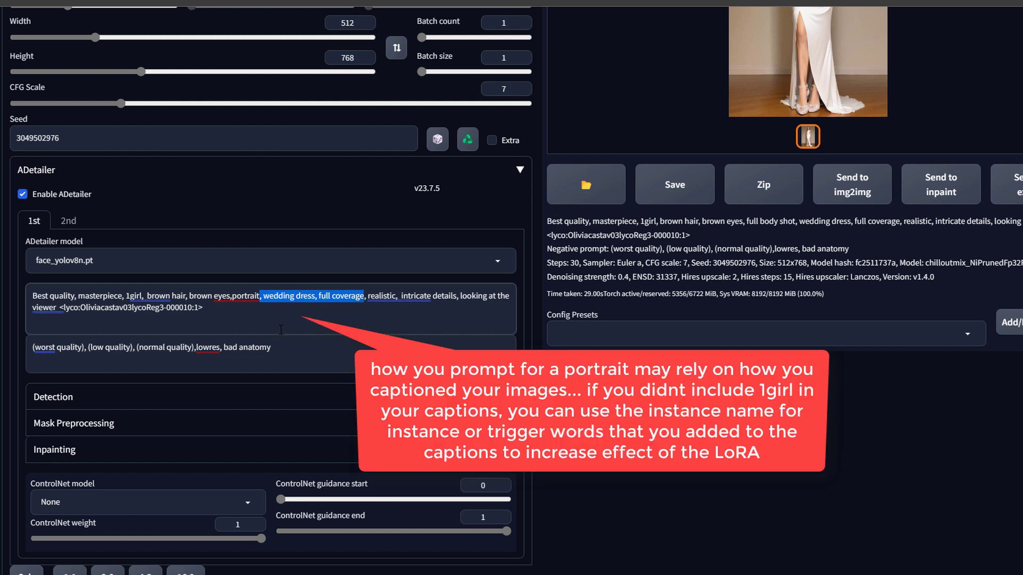
key("Delete")
key("Delete")
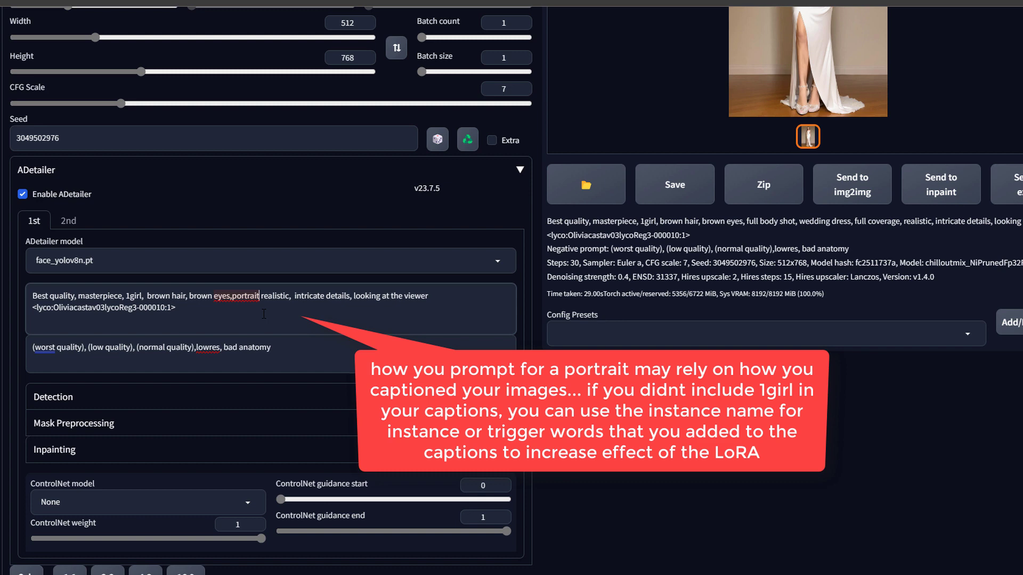
Step: Review the edited ADetailer prompt, dismissing the spelling suggestion on 'portrait'
left_click(234, 296)
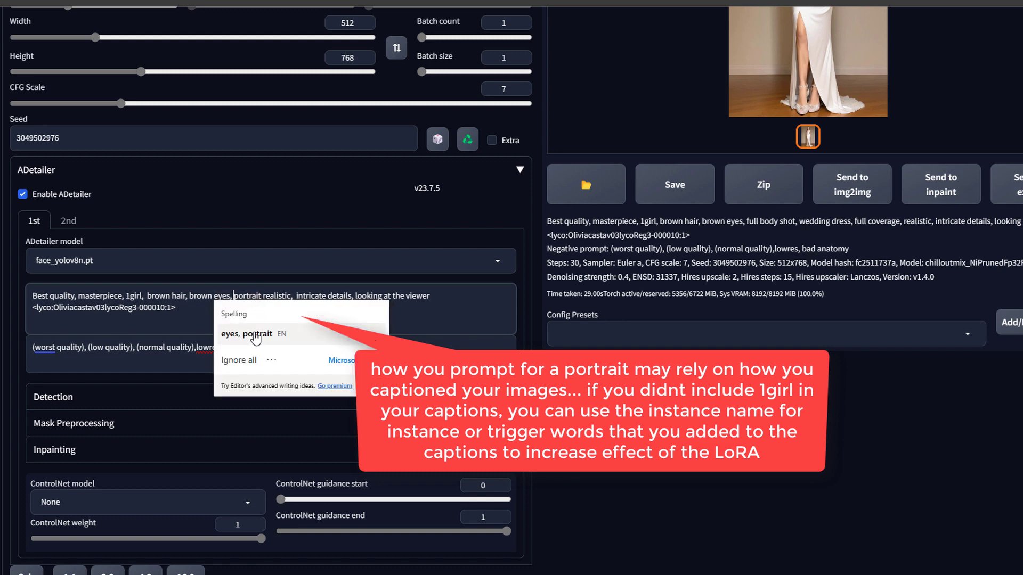
left_click(403, 321)
key("ctrl+a")
scroll(388, 297, "up", 6)
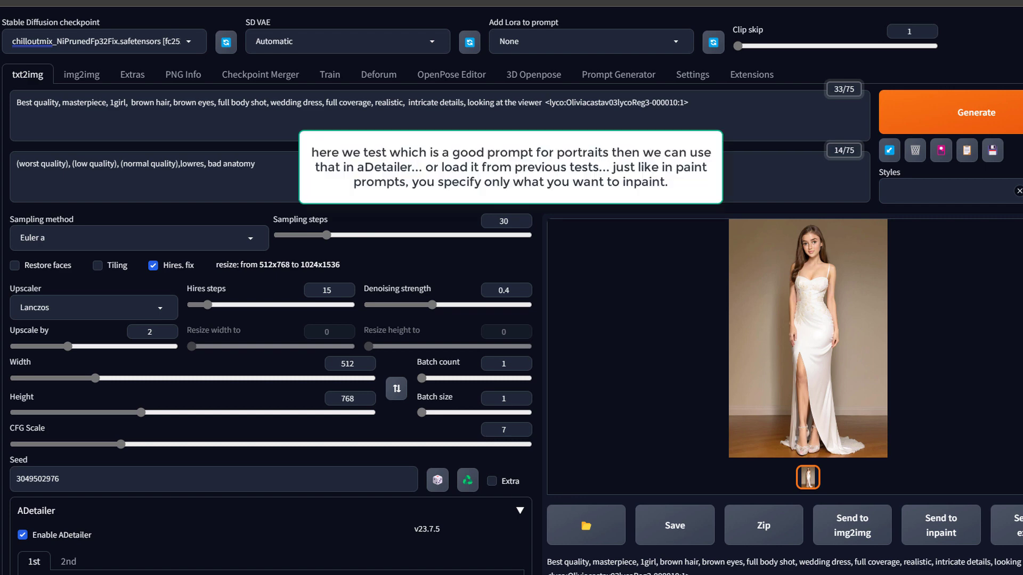
scroll(331, 176, "down", 3)
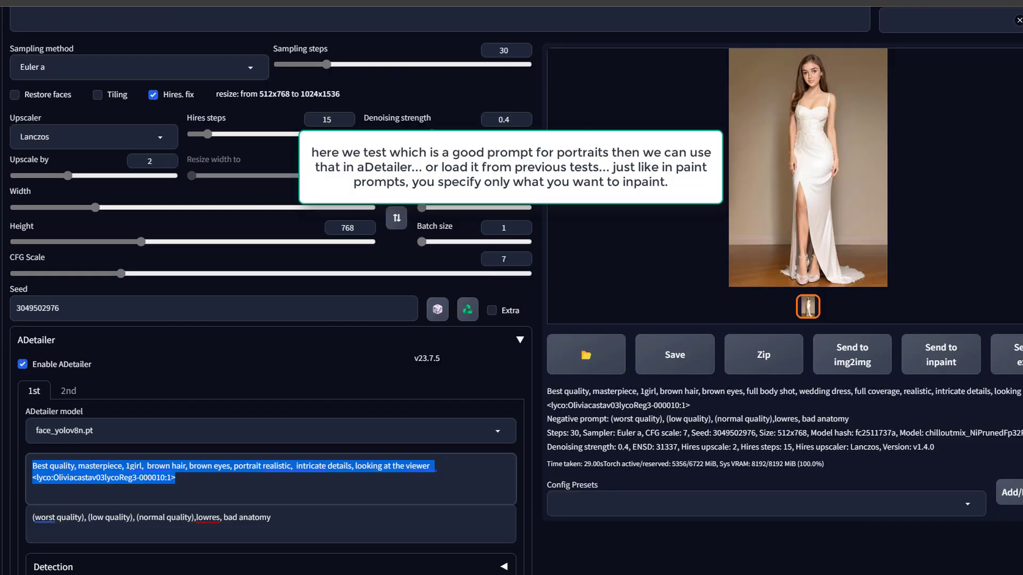
left_click(187, 476)
triple_click(187, 477)
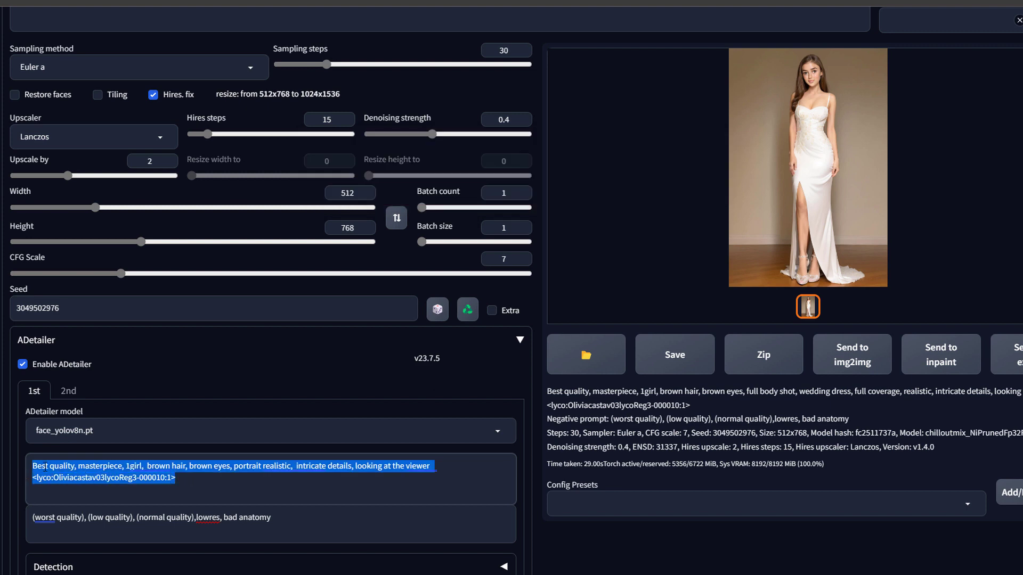
scroll(409, 479, "up", 3)
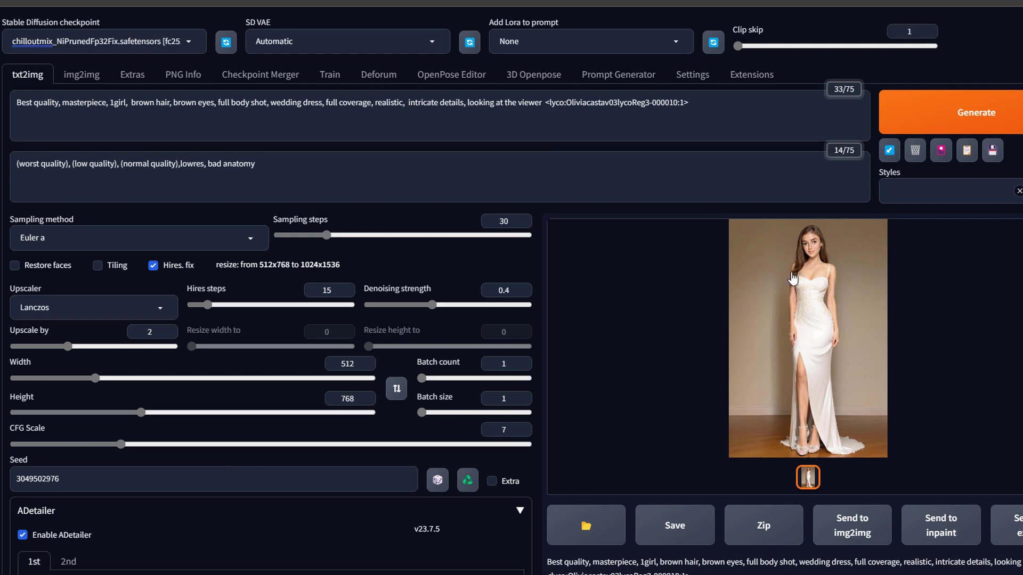
scroll(793, 288, "down", 5)
left_click(209, 402)
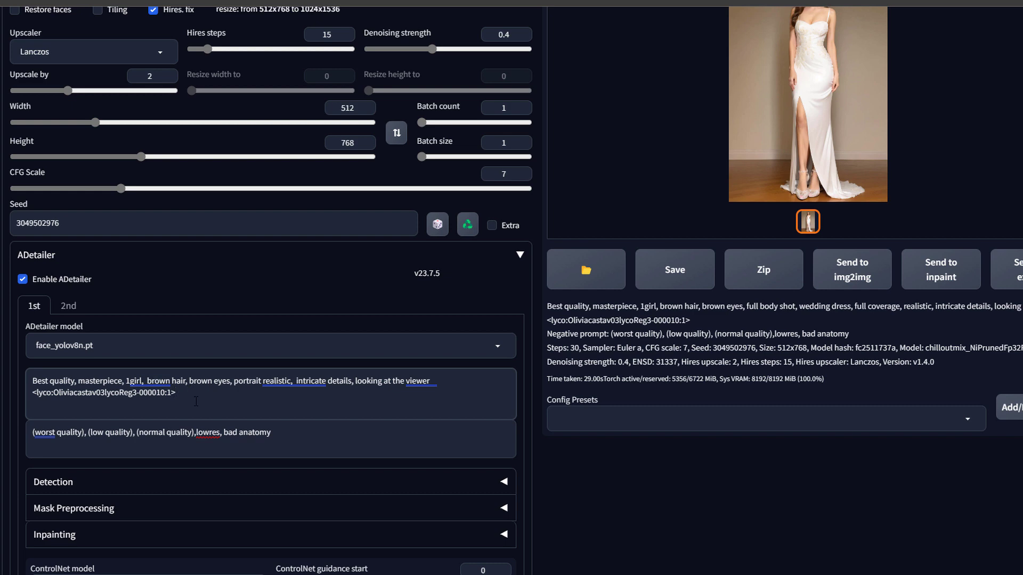
key("ctrl+a")
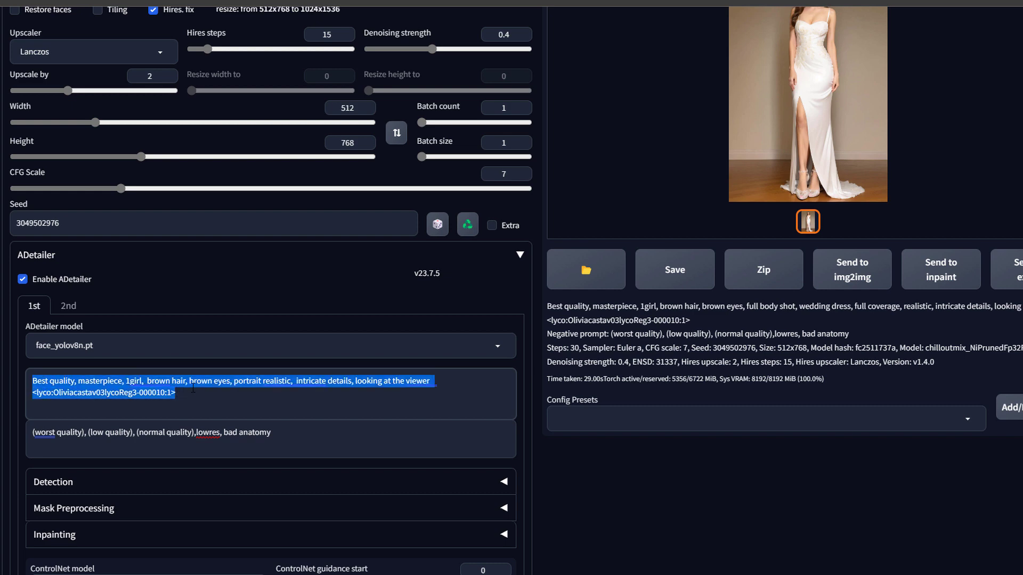
double_click(253, 381)
scroll(539, 267, "up", 5)
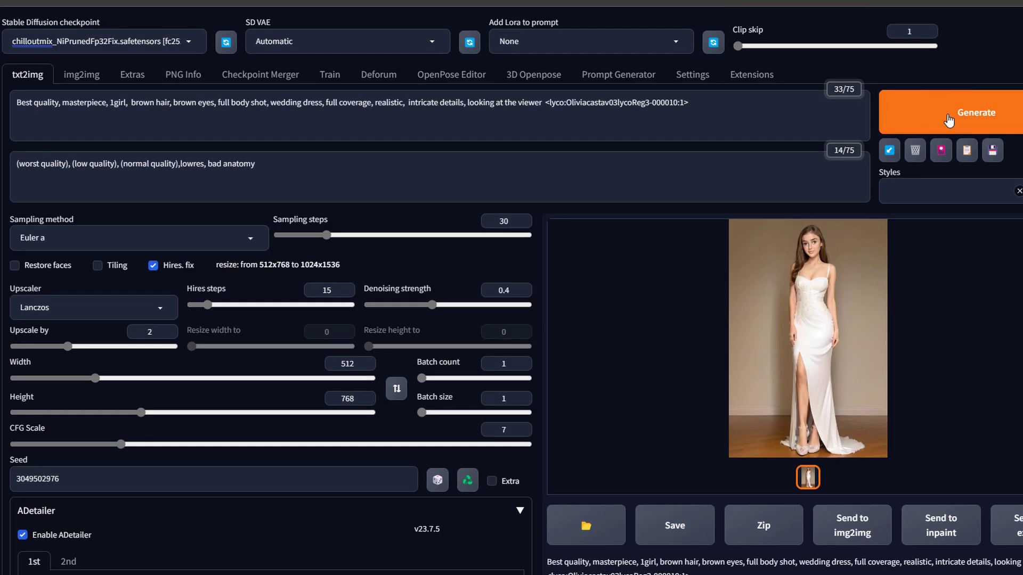
Step: Generate the wedding-dress image with ADetailer enabled and inspect the result at full size
left_click(949, 121)
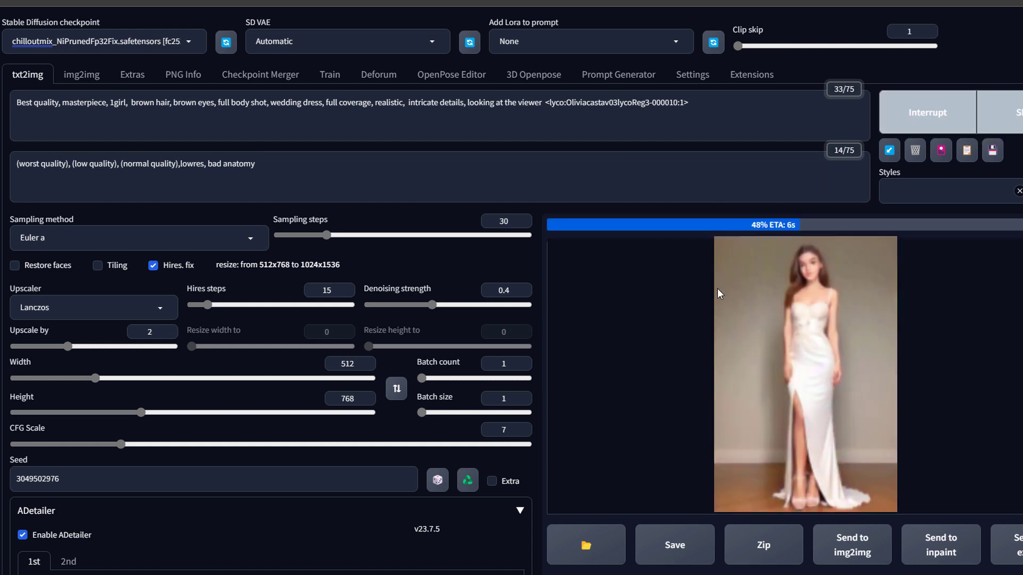
left_click(801, 260)
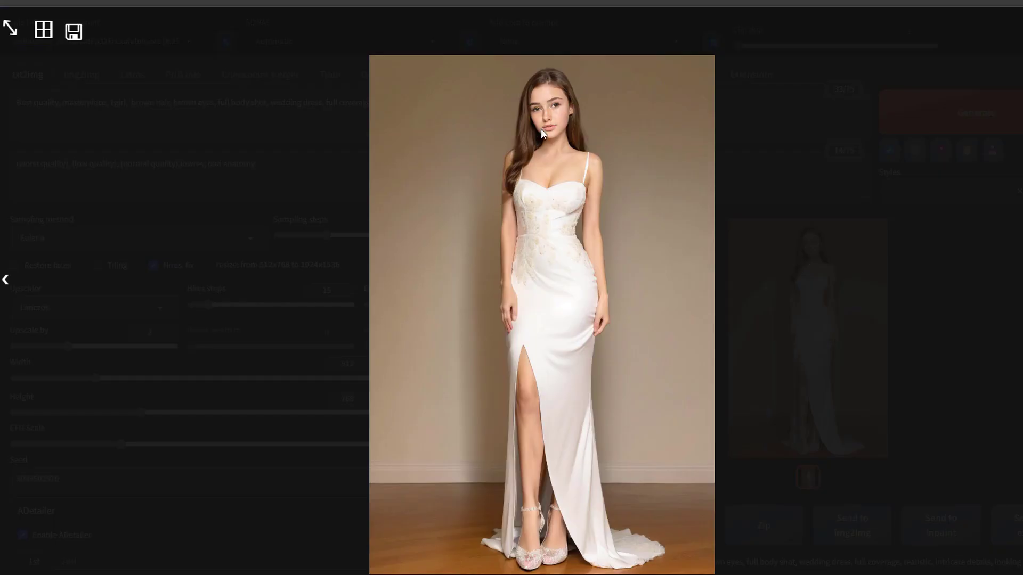
left_click(559, 130)
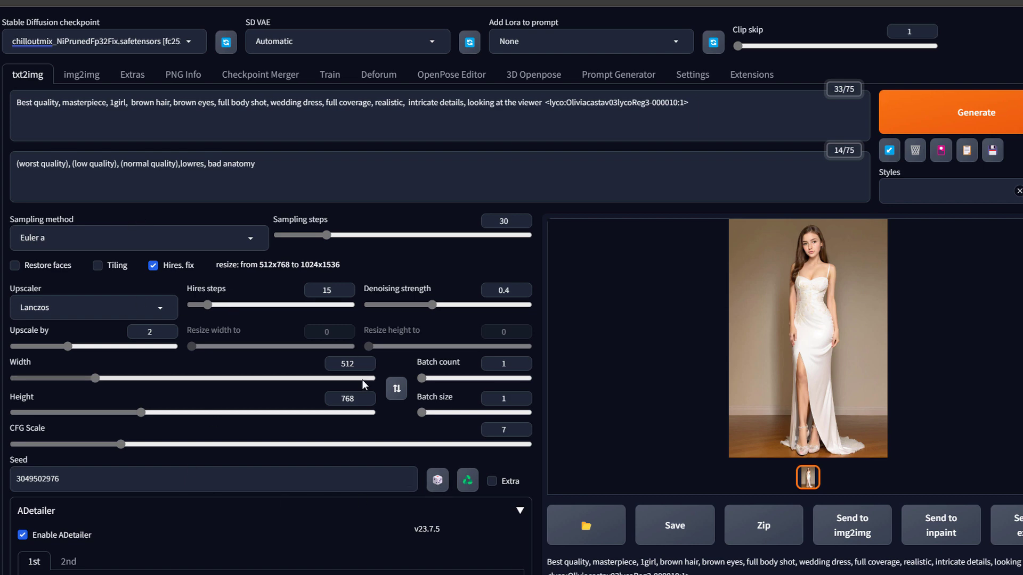
Step: Tick 'Use separate width/height' in ADetailer Inpainting and set inpaint width and height to 768
scroll(474, 289, "down", 8)
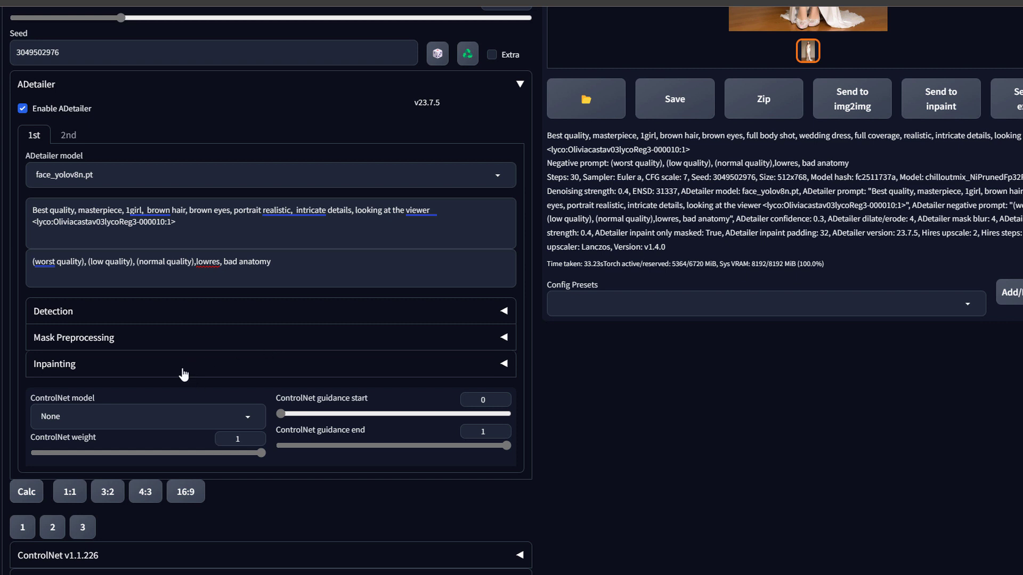
left_click(70, 372)
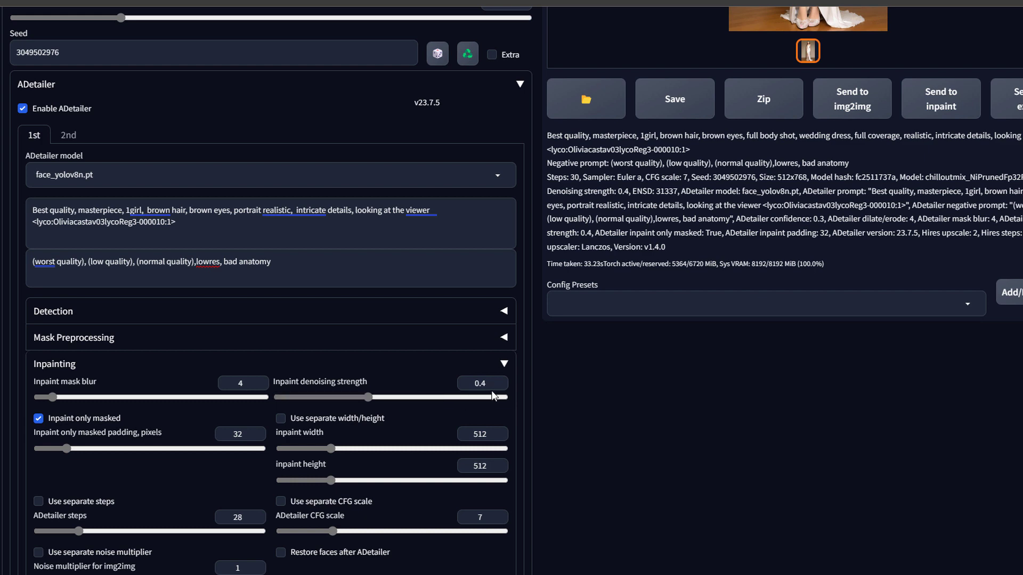
scroll(478, 391, "down", 3)
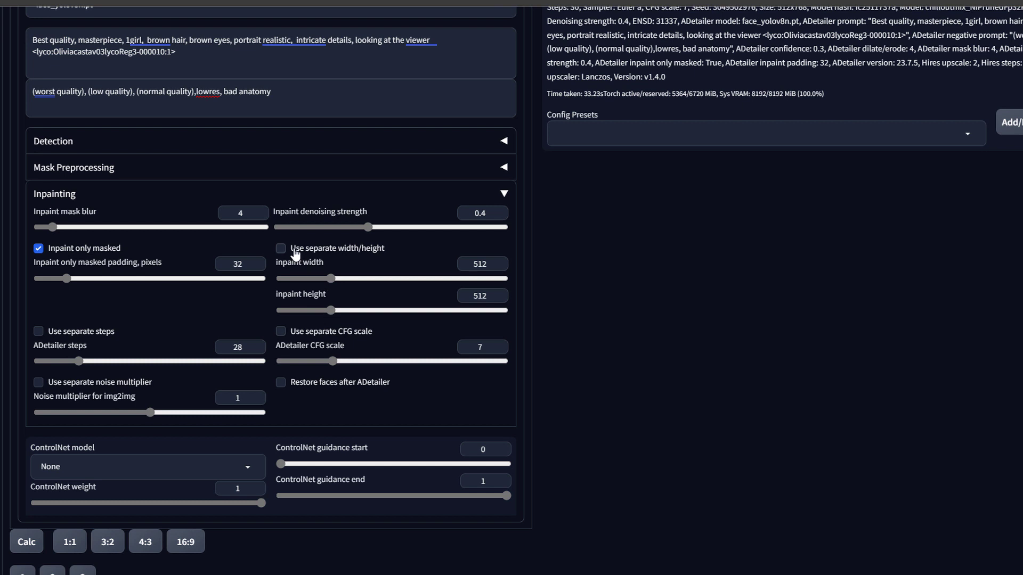
left_click(280, 248)
key("Tab")
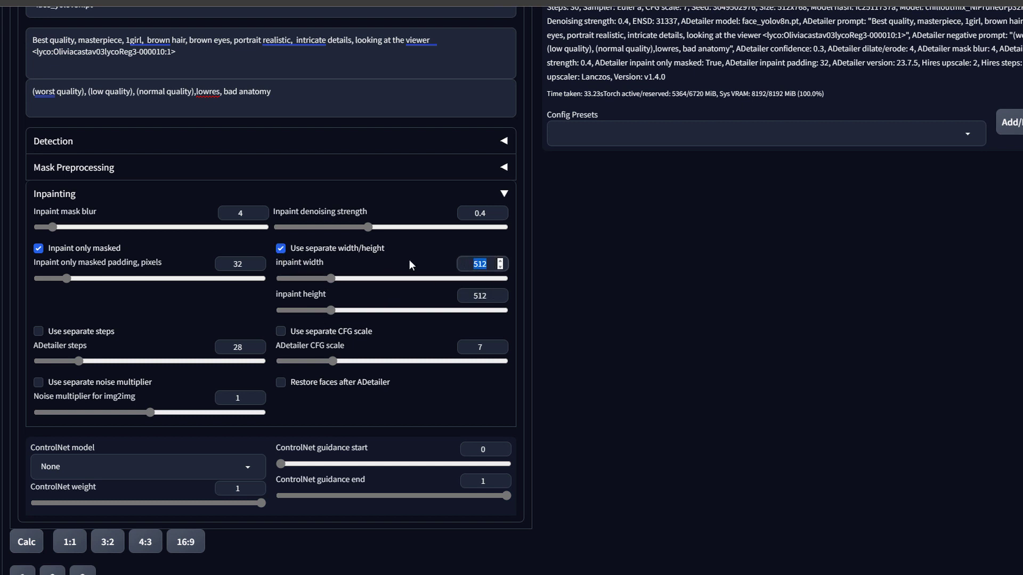
type("768")
key("Tab")
type("768")
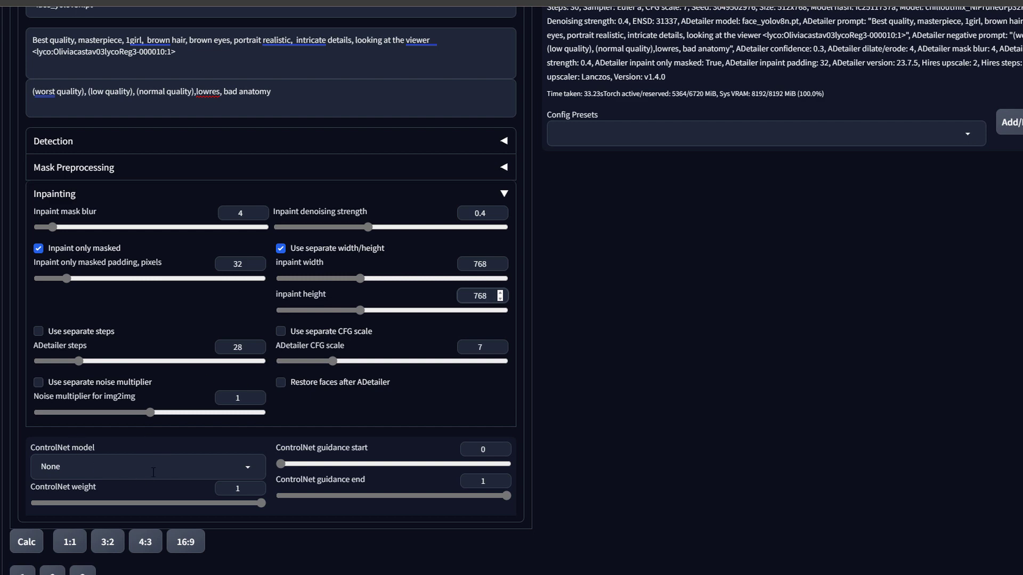
Step: Copy the ADetailer positive and negative prompts into the main prompts
scroll(366, 340, "up", 10)
scroll(366, 337, "down", 5)
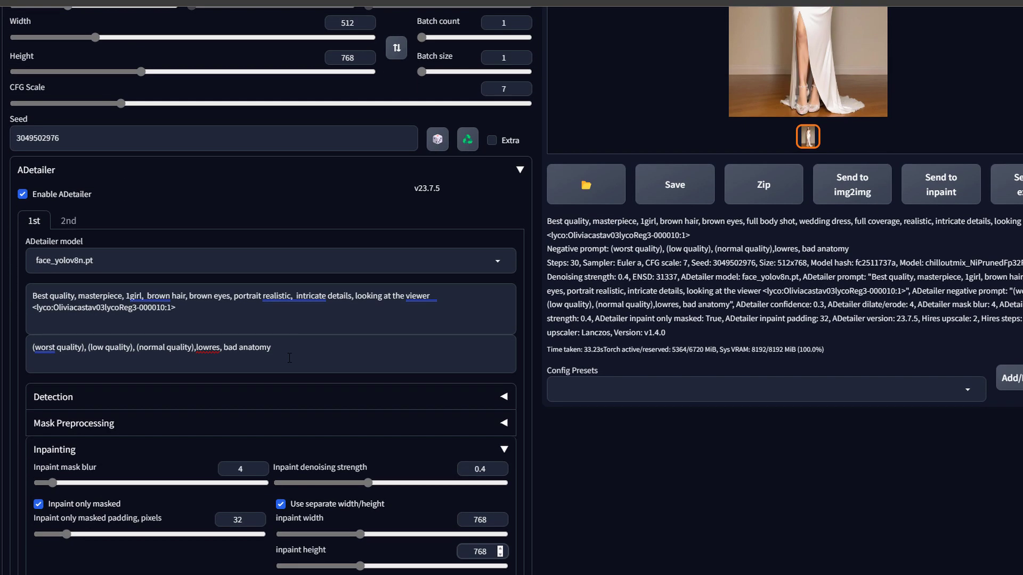
triple_click(259, 325)
scroll(276, 315, "up", 7)
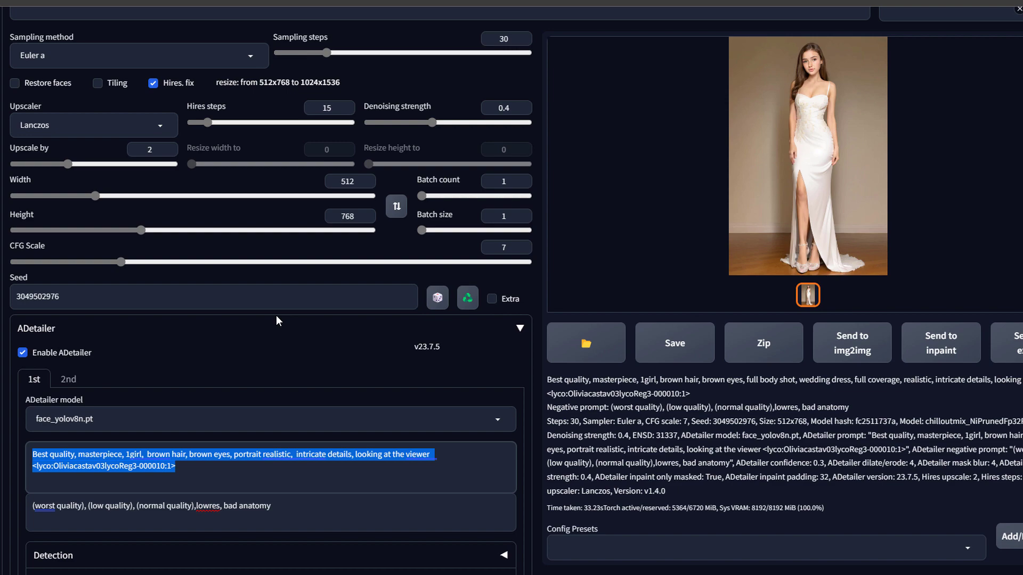
triple_click(709, 103)
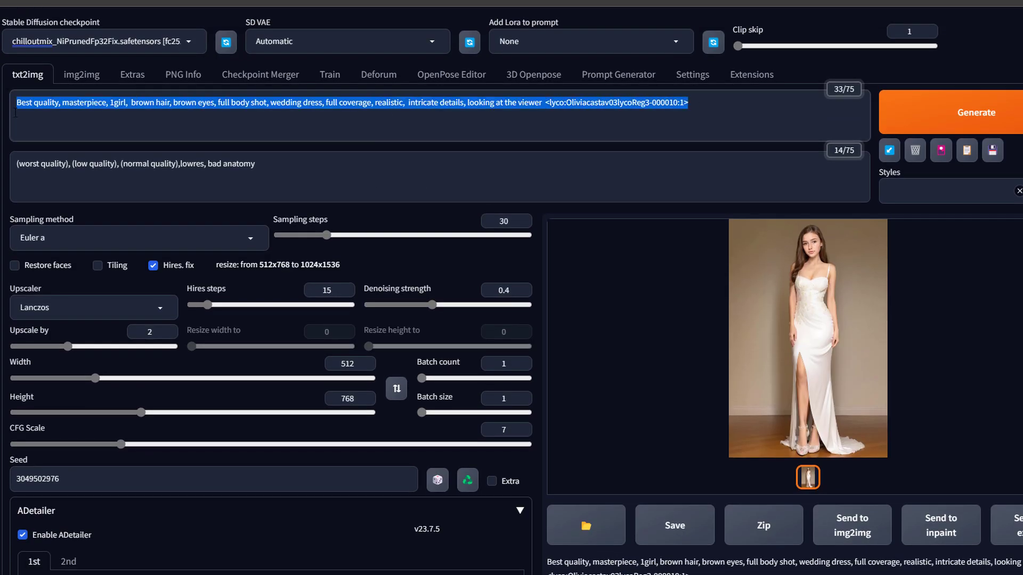
key("ctrl+c")
scroll(110, 208, "down", 7)
left_click_drag(275, 347, 42, 318)
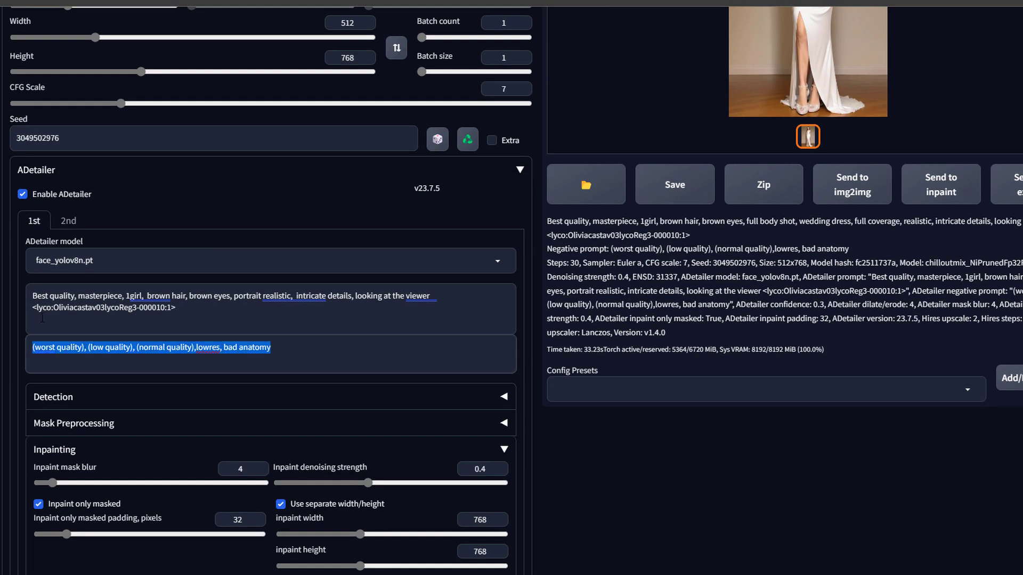
key("ctrl+c")
scroll(42, 318, "up", 7)
left_click_drag(257, 164, 16, 163)
key("ctrl+v")
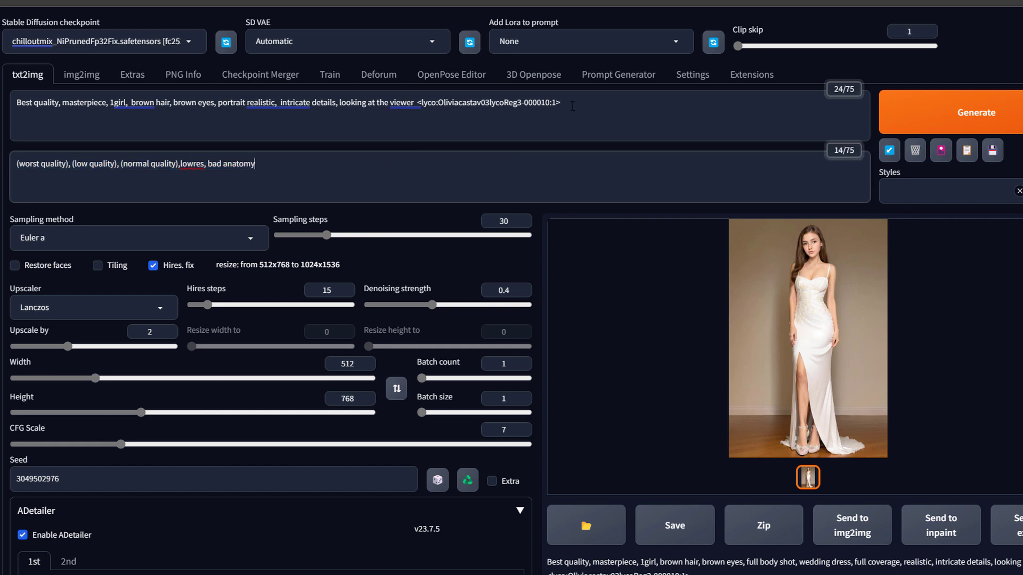
Step: Generate a test portrait with seed -1, ADetailer and Hires. fix off, and width 768
left_click(437, 480)
left_click(47, 535)
left_click(520, 510)
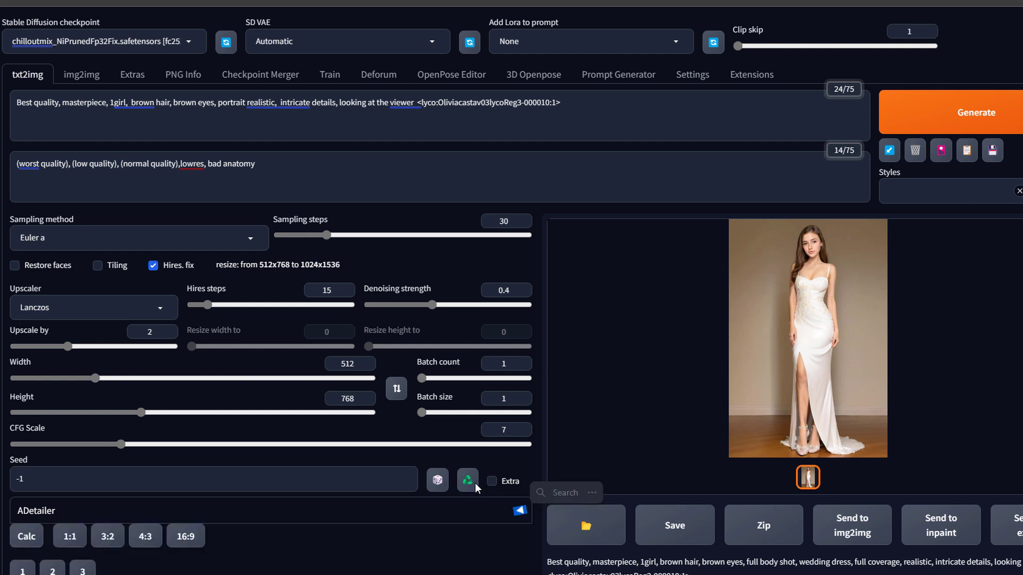
left_click(154, 265)
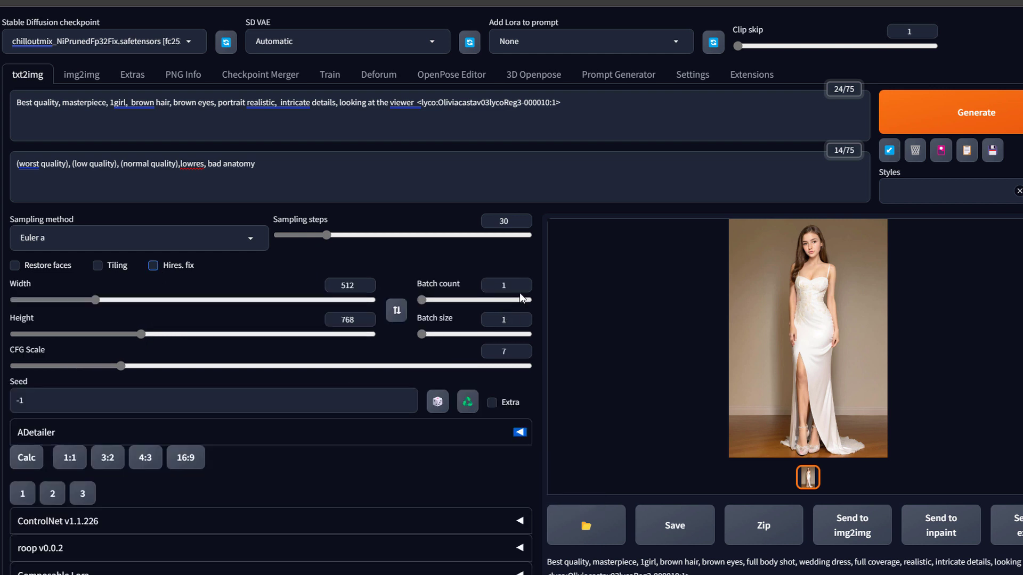
double_click(348, 285)
type("768")
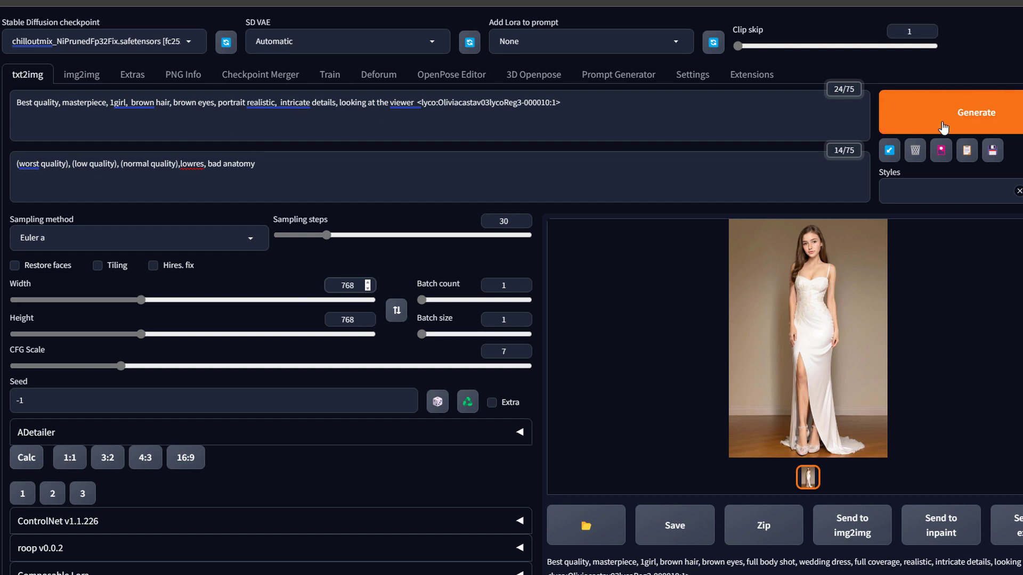
left_click(971, 126)
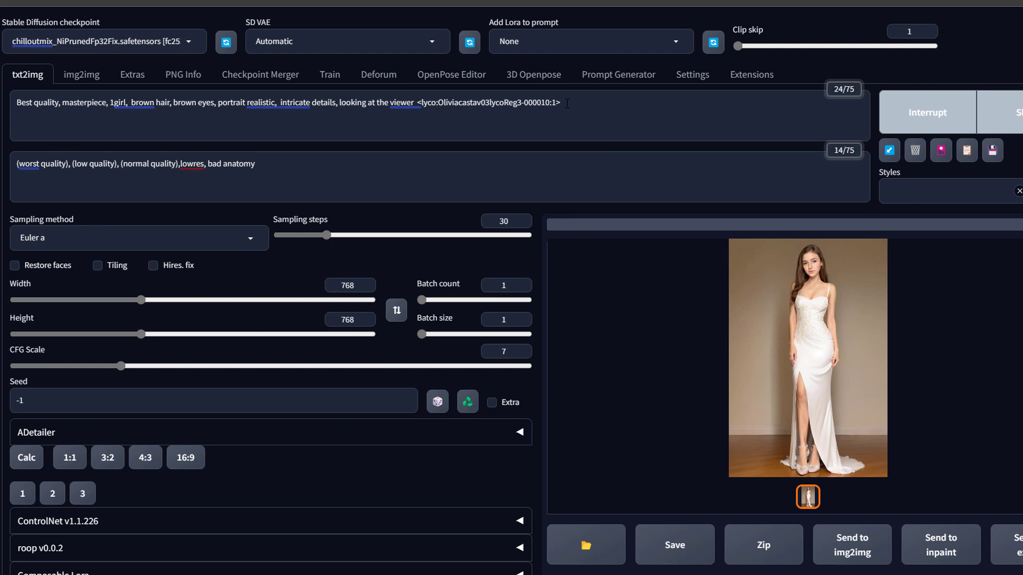
left_click_drag(582, 103, 4, 106)
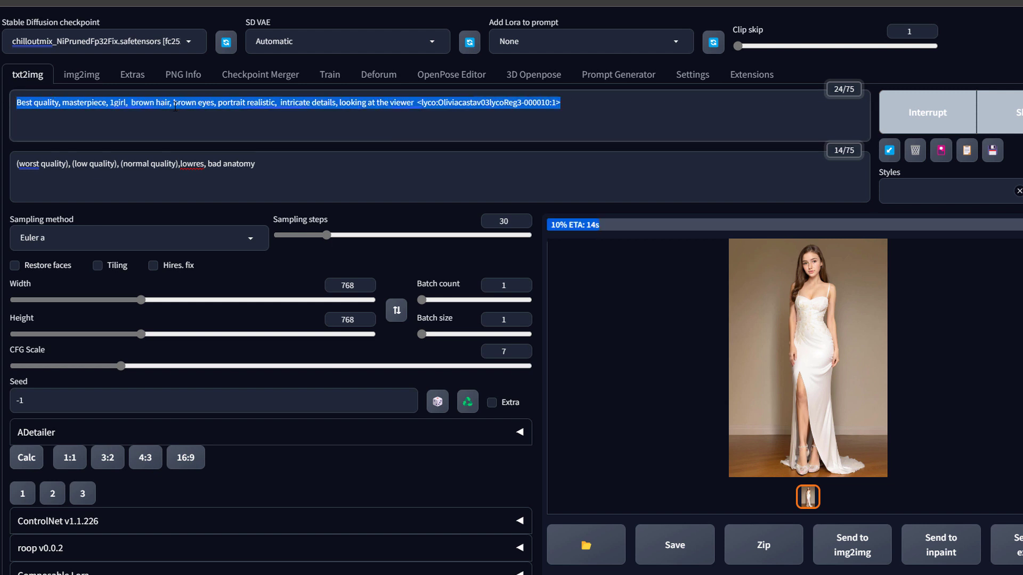
left_click(155, 103)
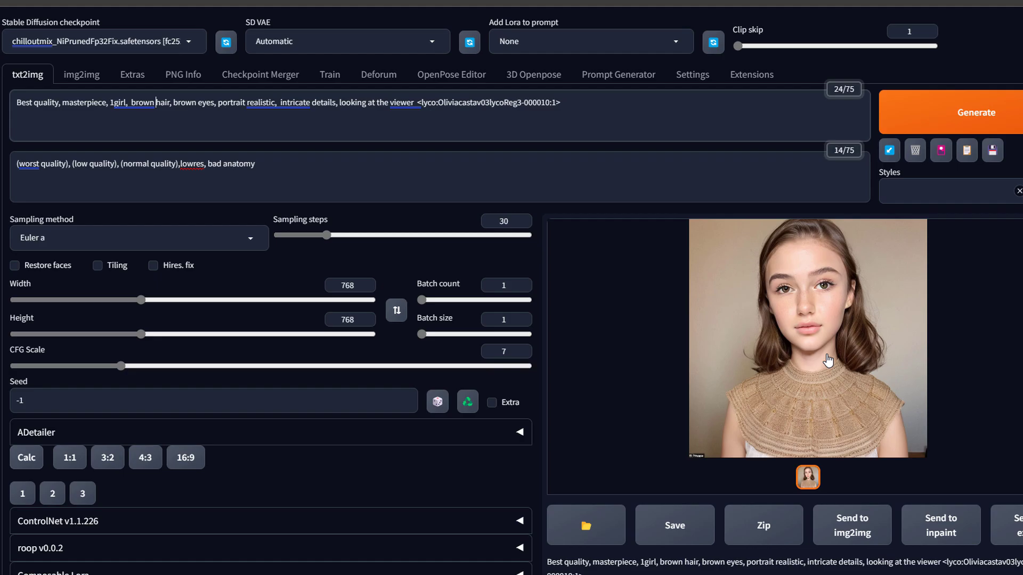
Step: Change the lyco tag's LoRA weight in the positive prompt from 1 to 0.7
left_click(868, 343)
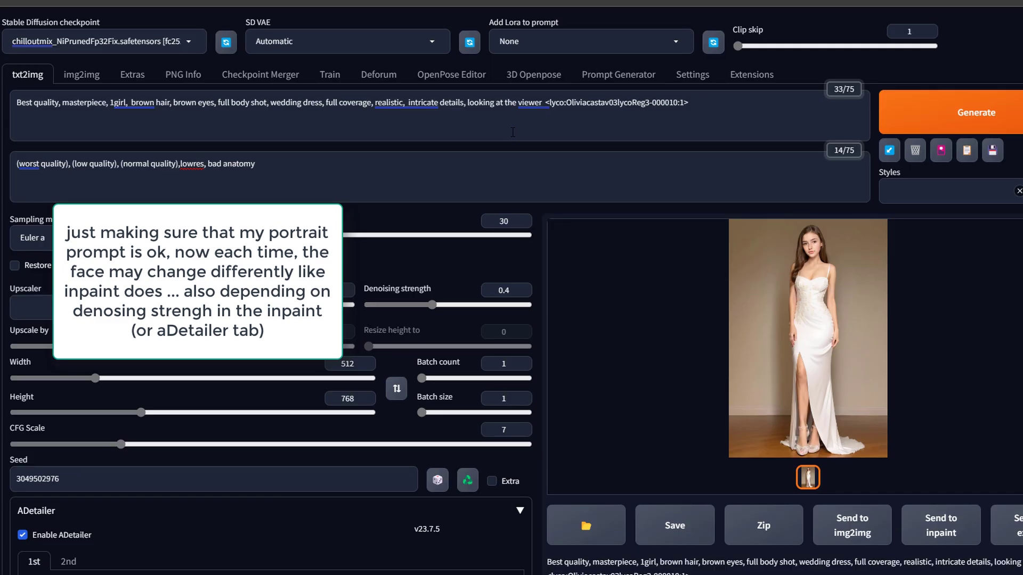
left_click(684, 103)
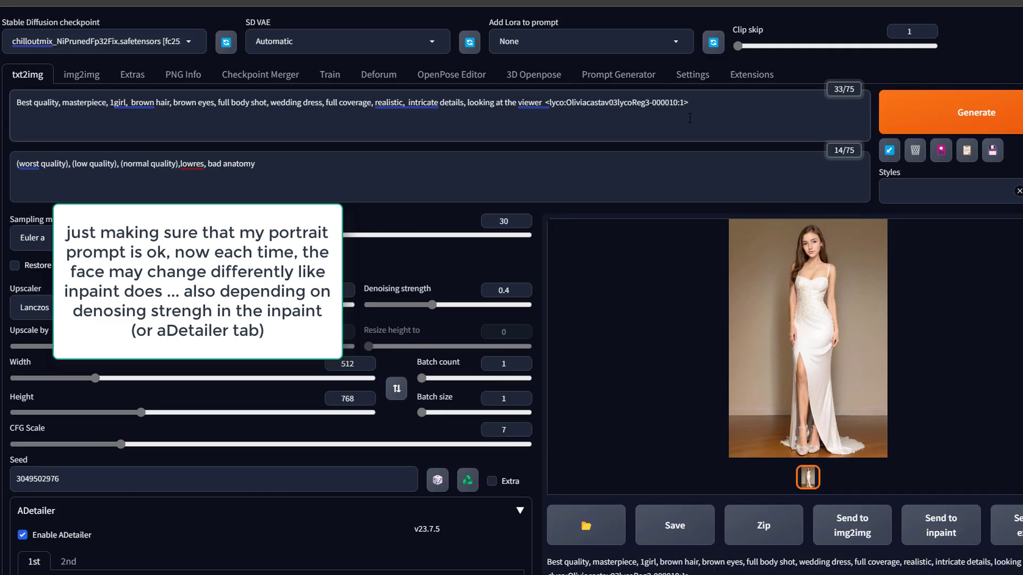
key("BackSpace")
type("0.")
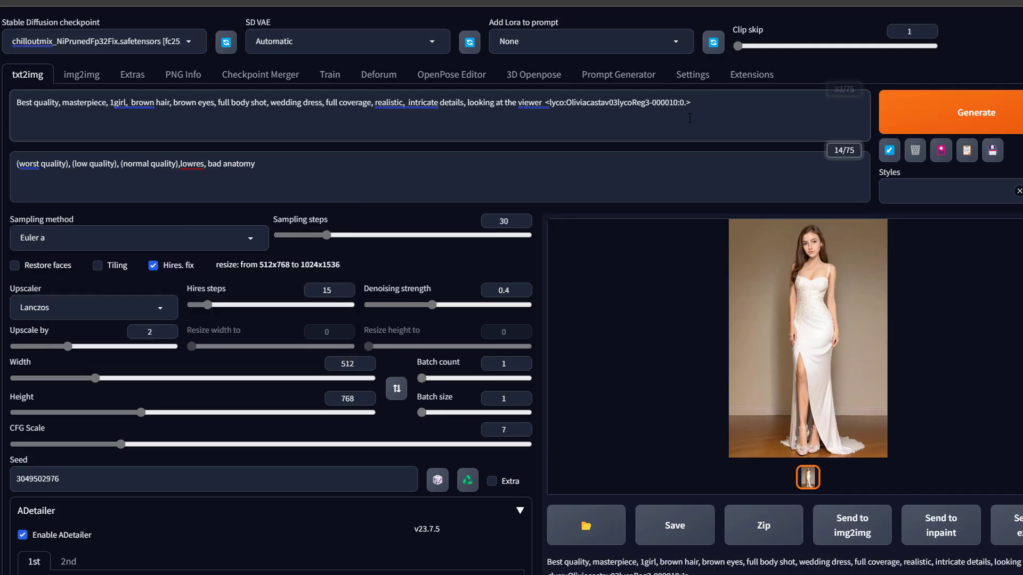
type("7")
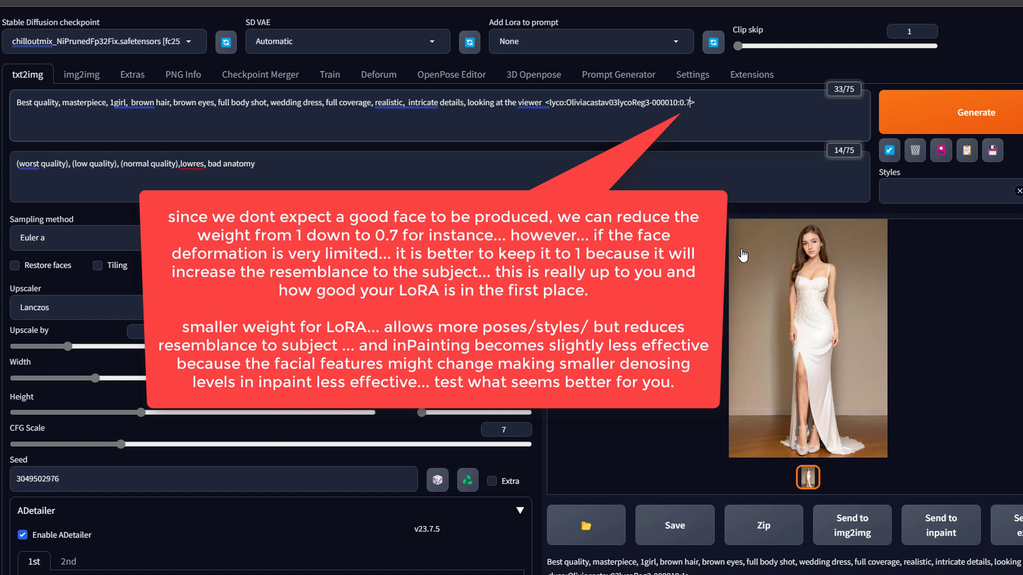
scroll(261, 310, "down", 6)
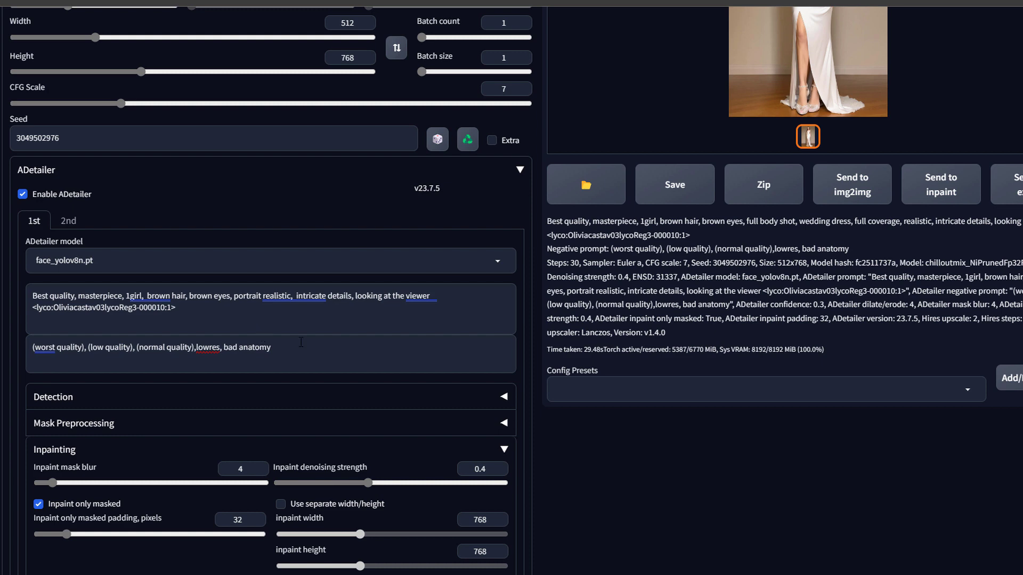
scroll(300, 342, "up", 6)
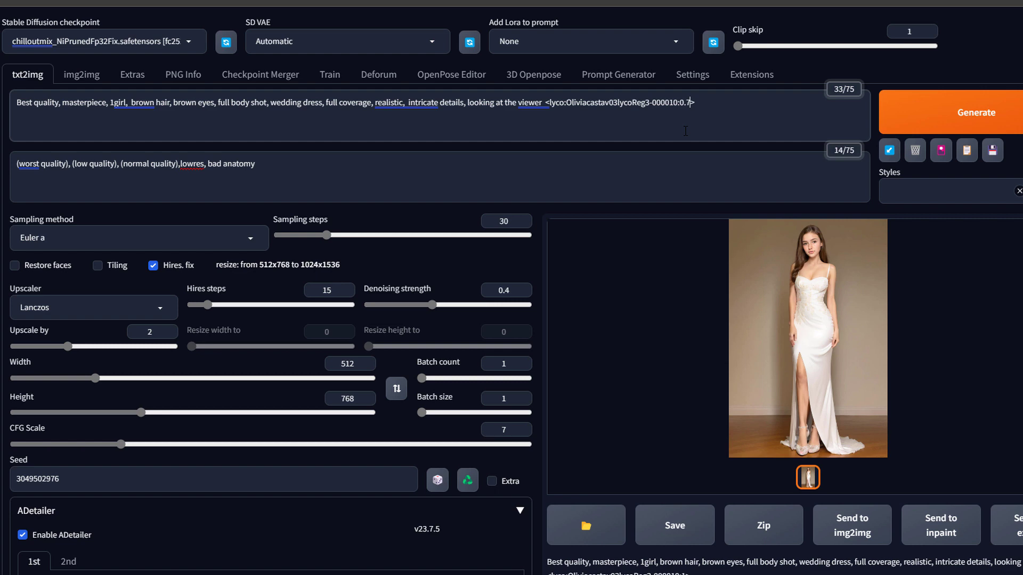
scroll(284, 360, "down", 5)
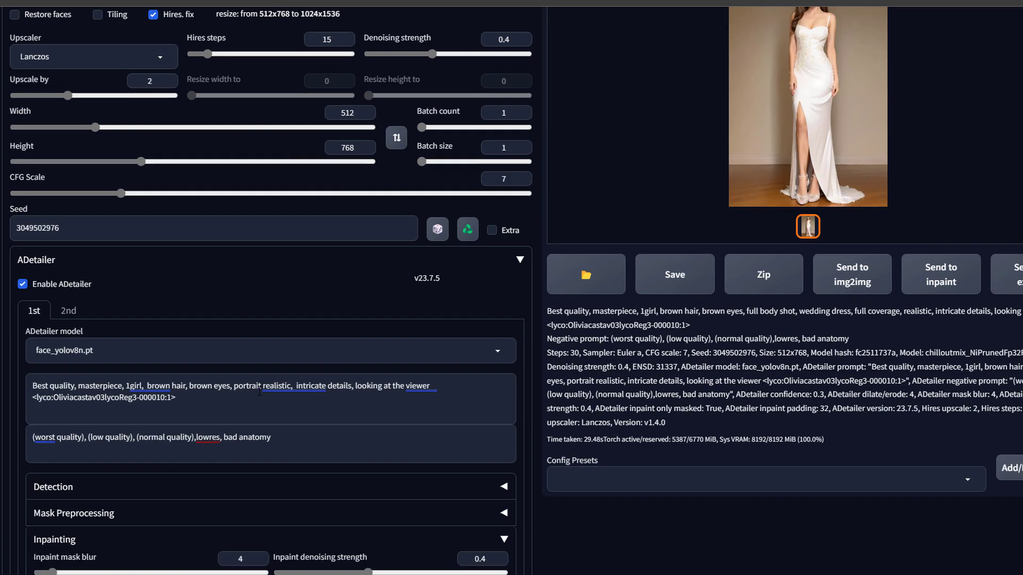
left_click(41, 377)
key("ctrl+a")
scroll(807, 271, "up", 5)
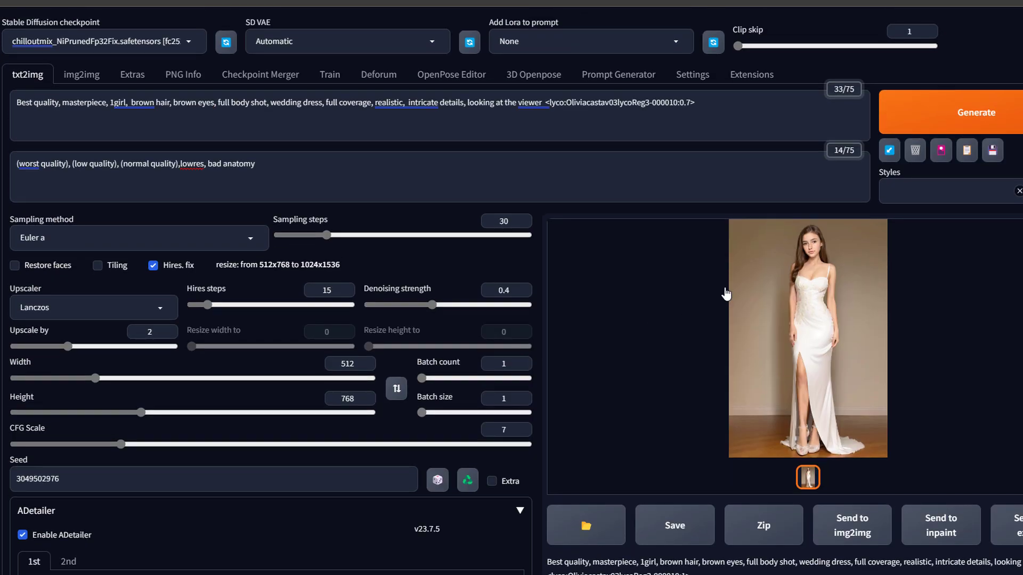